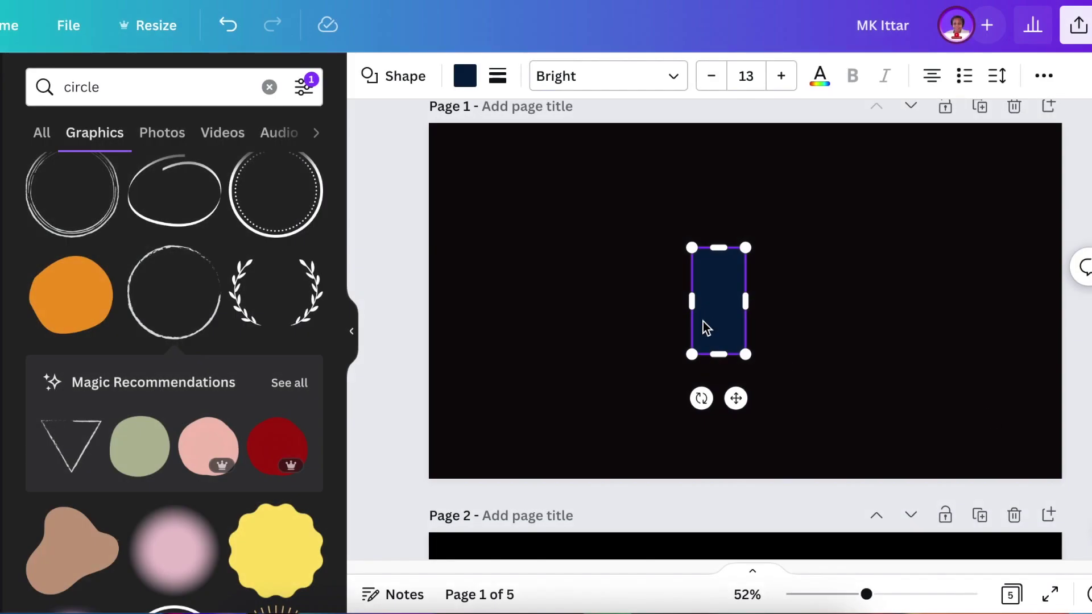
# - Center the dark-navy rectangle horizontally on page 1 and stretch it taller
pyautogui.moveTo(703, 296); pyautogui.dragTo(738, 266)
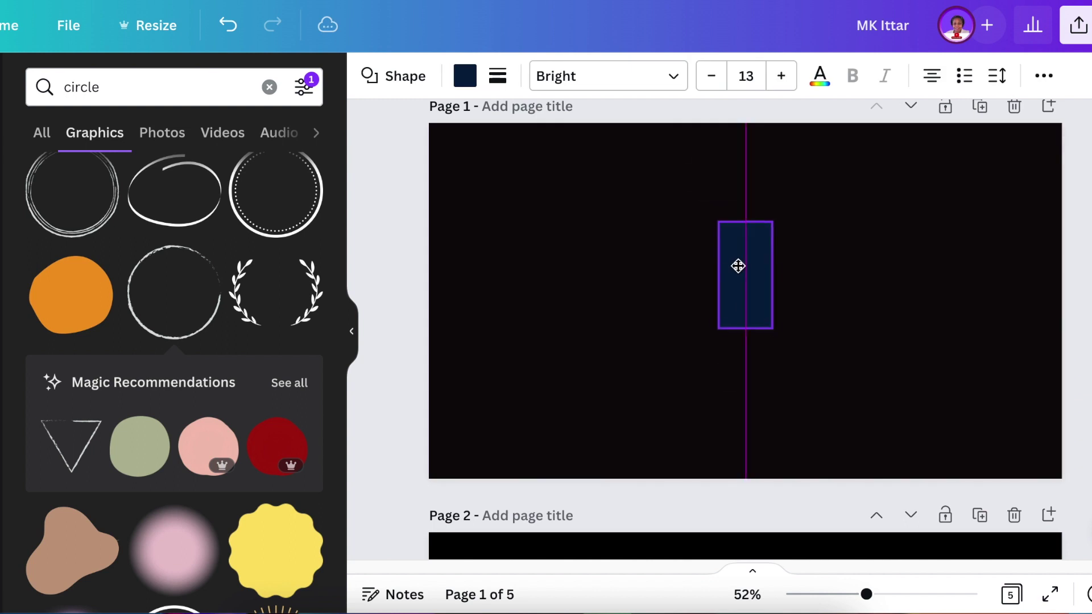
pyautogui.moveTo(745, 328); pyautogui.dragTo(746, 402)
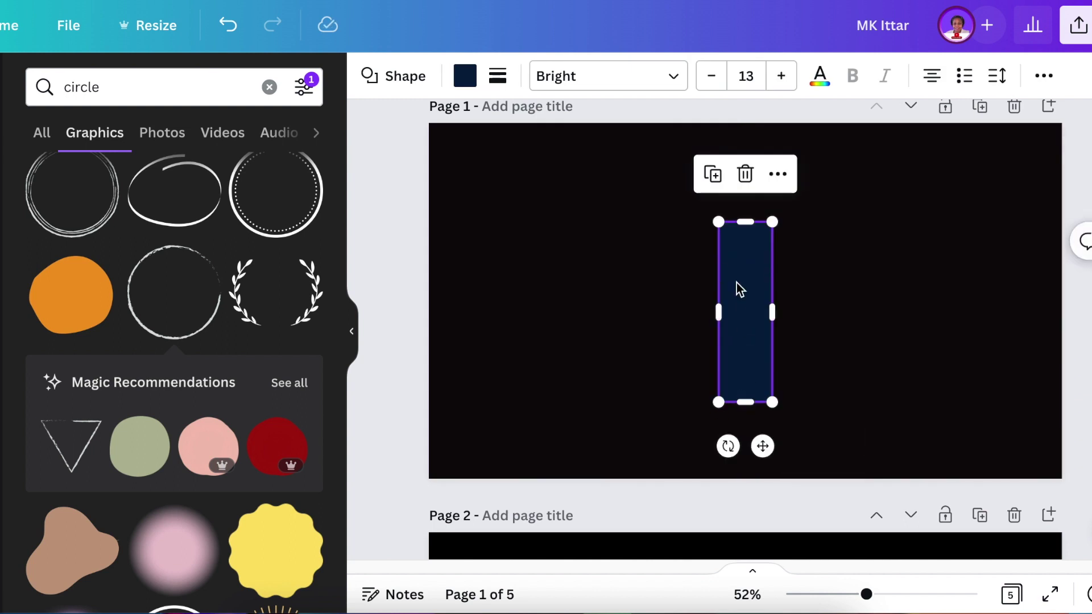
# - Fill the tall rectangle with cream and stretch its top edge slightly upward
pyautogui.click(465, 75)
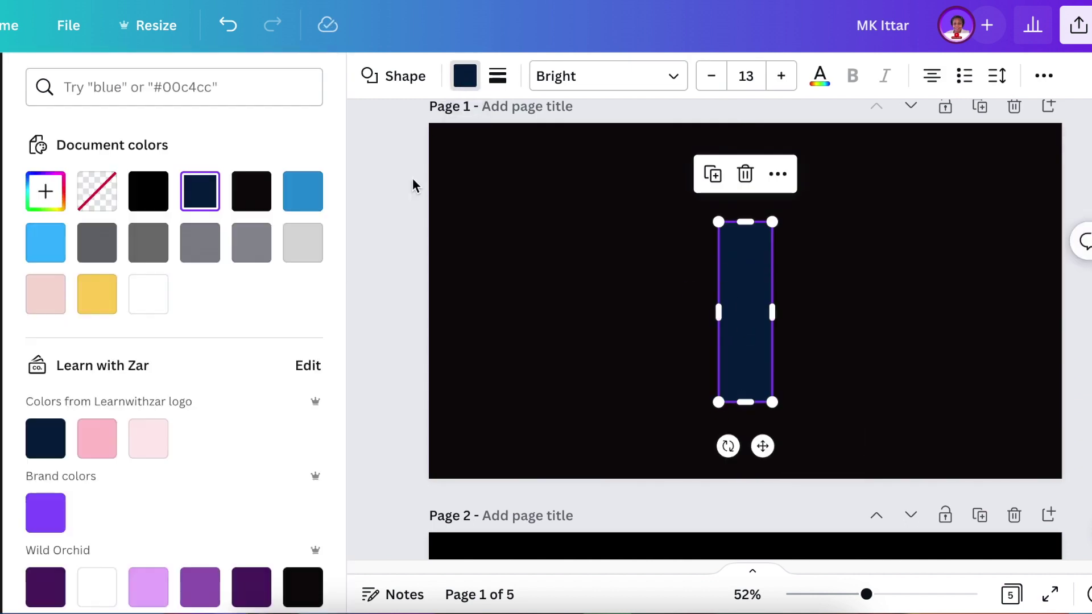
pyautogui.click(127, 87)
pyautogui.write('CREAM')
pyautogui.click(96, 494)
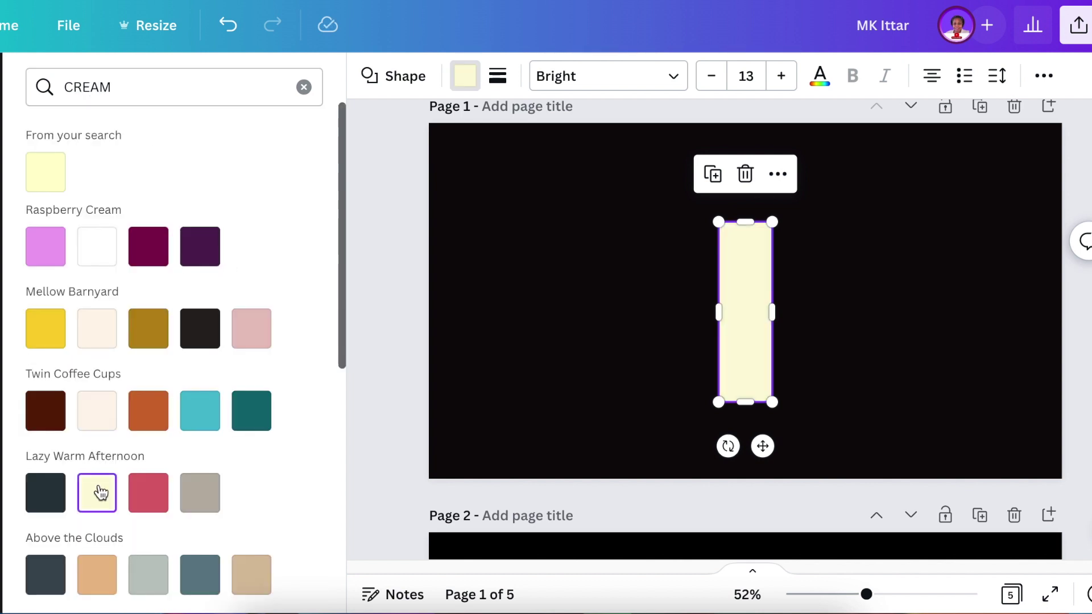
pyautogui.click(836, 384)
pyautogui.click(745, 398)
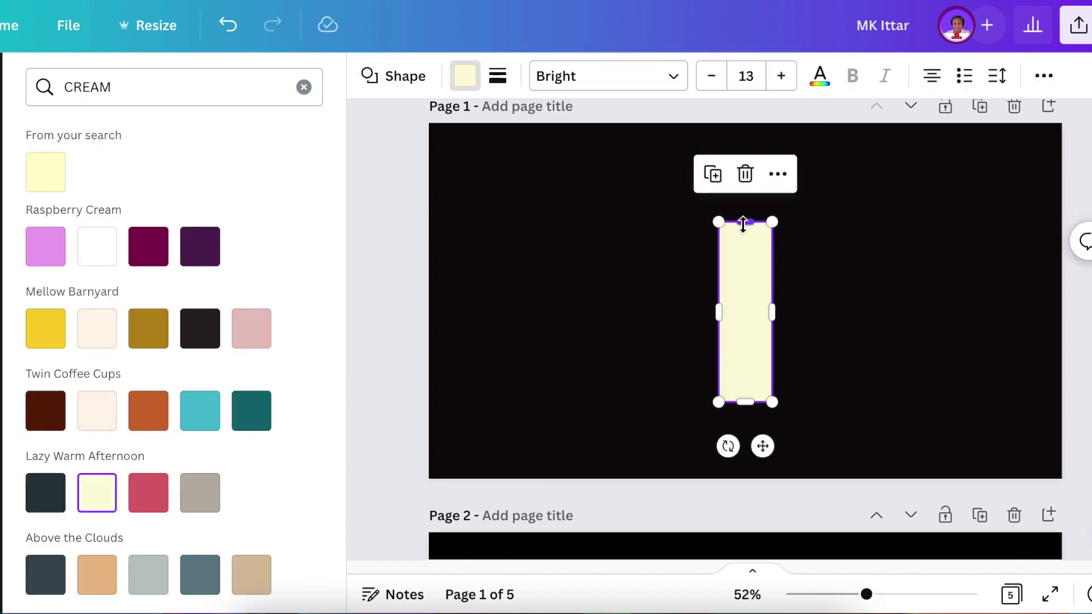
pyautogui.moveTo(743, 225); pyautogui.dragTo(743, 218)
pyautogui.click(836, 384)
pyautogui.click(748, 398)
pyautogui.moveTo(744, 224); pyautogui.dragTo(744, 216)
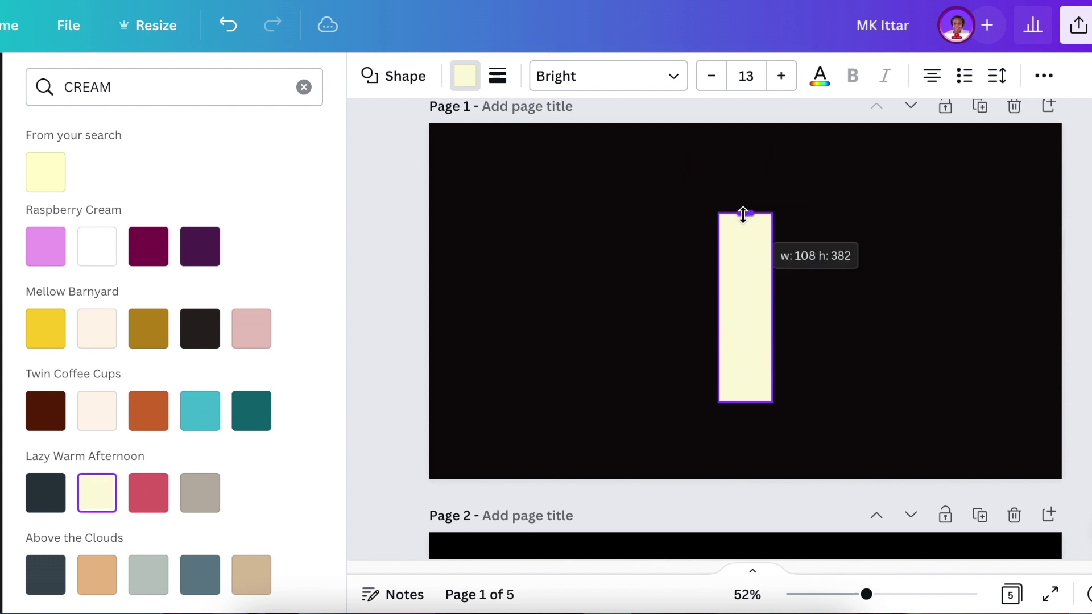
# - Duplicate the cream rectangle and color the copy yellow #fbd160
pyautogui.click(748, 325)
pyautogui.hotkey('ctrl', 'd')
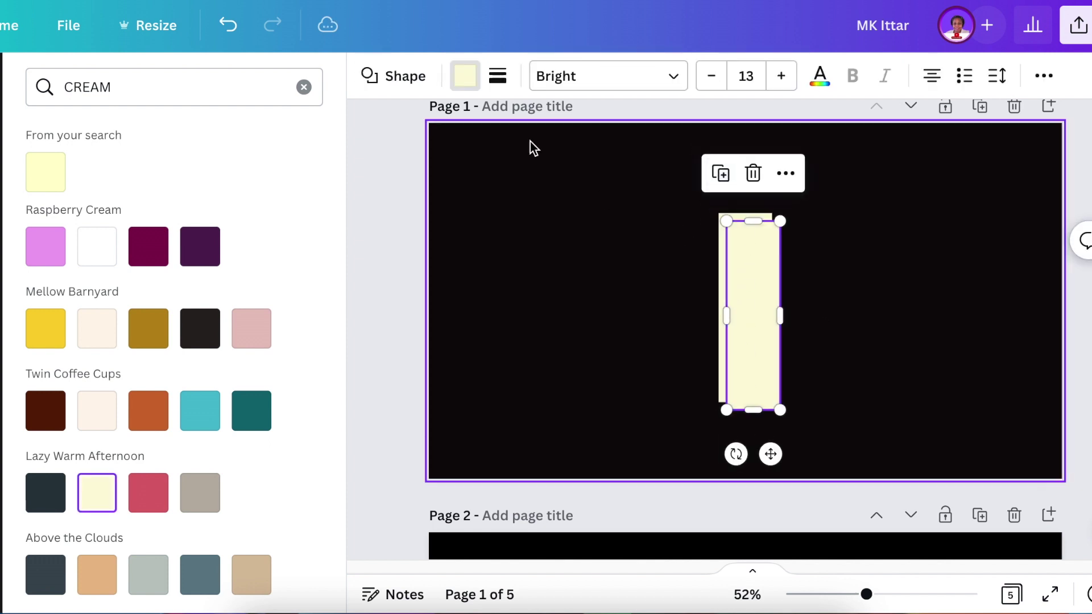
pyautogui.click(304, 88)
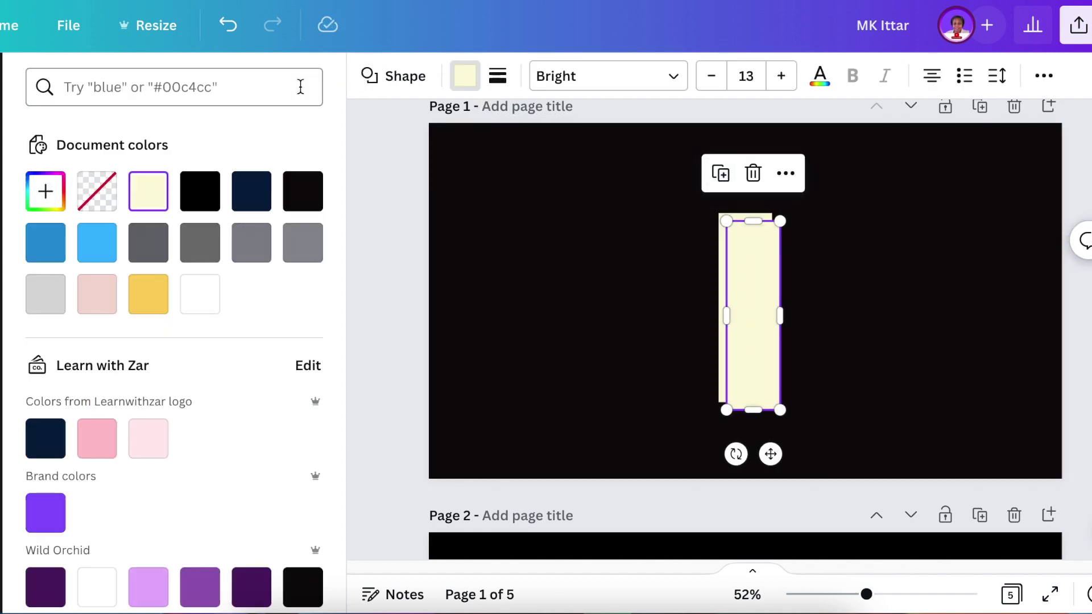
pyautogui.click(148, 295)
# - Shrink and center the yellow copy inside the cream rectangle, with a cream inner box
pyautogui.moveTo(751, 341); pyautogui.dragTo(742, 333)
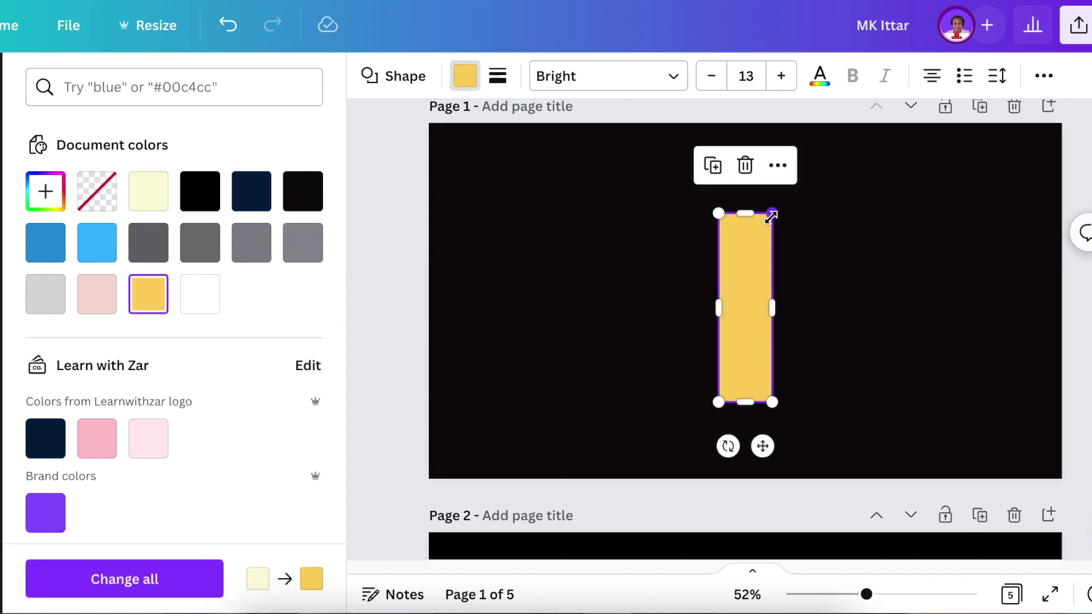
pyautogui.moveTo(771, 217); pyautogui.dragTo(764, 224)
pyautogui.moveTo(739, 311); pyautogui.dragTo(745, 311)
pyautogui.moveTo(743, 392); pyautogui.dragTo(743, 390)
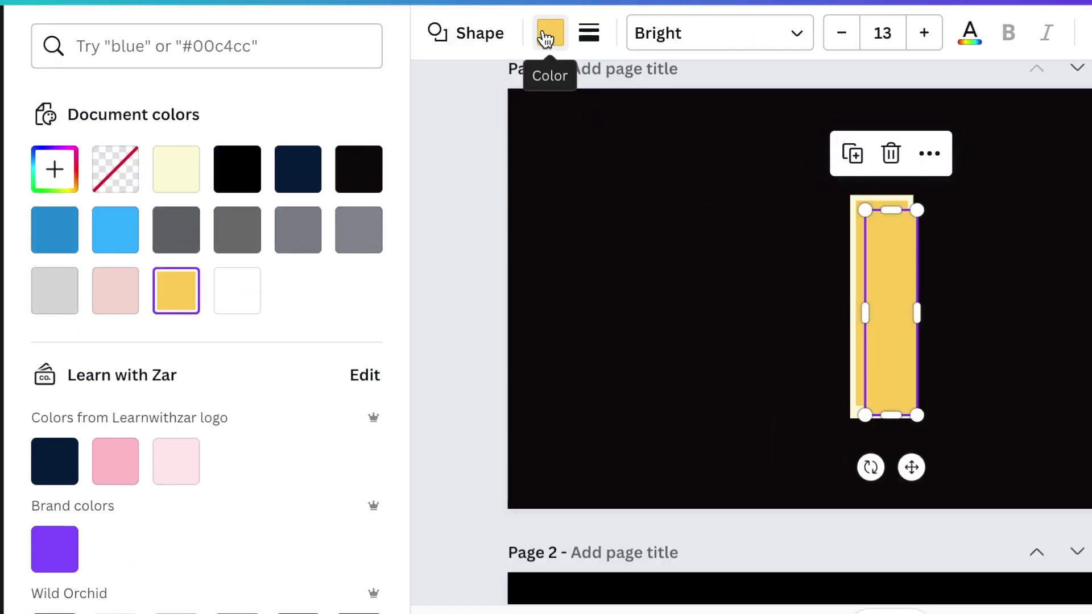
pyautogui.click(176, 169)
# - Shorten the inner cream box into a label and wrap the tagline onto it
pyautogui.moveTo(887, 415)
pyautogui.mouseDown()
pyautogui.moveTo(918, 248)
pyautogui.moveTo(884, 240)
pyautogui.mouseUp()
pyautogui.click(990, 278)
pyautogui.click(969, 310)
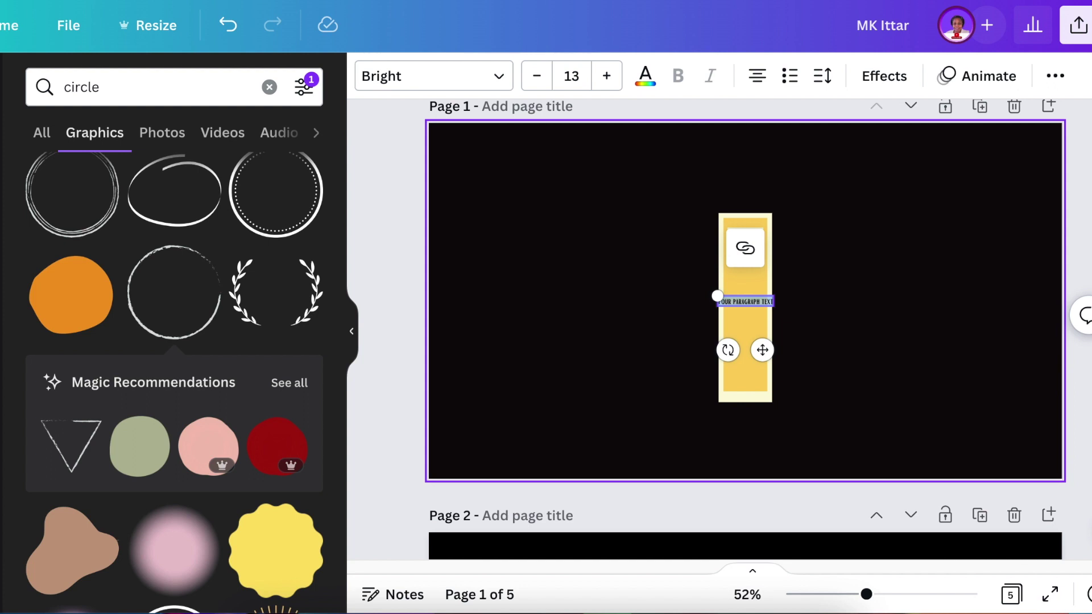
pyautogui.moveTo(717, 296); pyautogui.dragTo(741, 298)
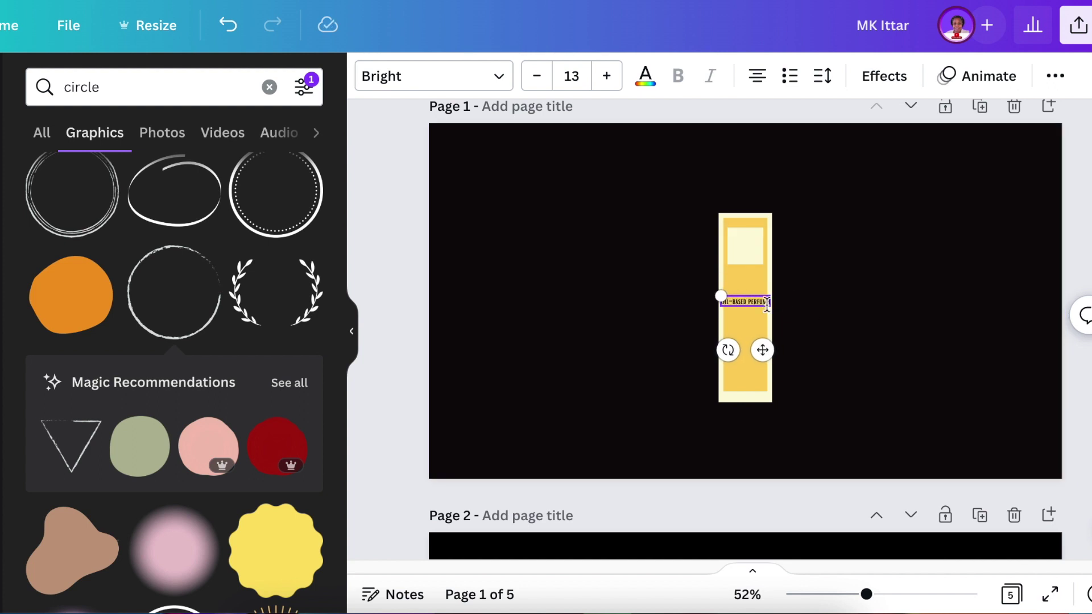
pyautogui.moveTo(721, 297); pyautogui.dragTo(736, 298)
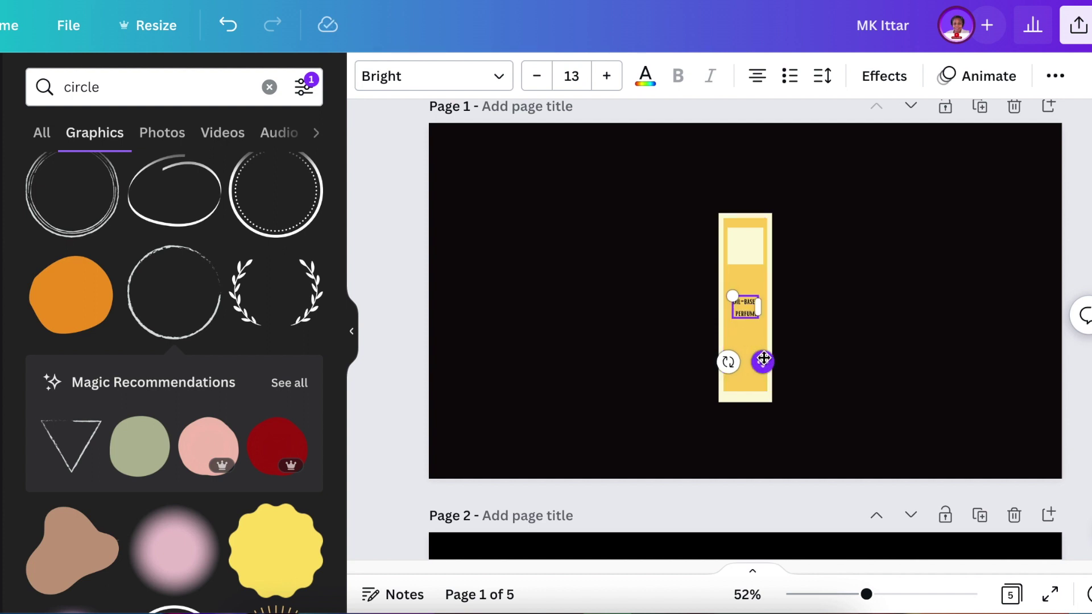
pyautogui.moveTo(764, 352); pyautogui.dragTo(759, 290)
pyautogui.click(848, 324)
# - Add a small square neck atop the bottle and a white rounded-corner cap
pyautogui.press('r')
pyautogui.moveTo(698, 359)
pyautogui.mouseDown()
pyautogui.moveTo(768, 273)
pyautogui.moveTo(744, 198)
pyautogui.mouseUp()
pyautogui.click(854, 278)
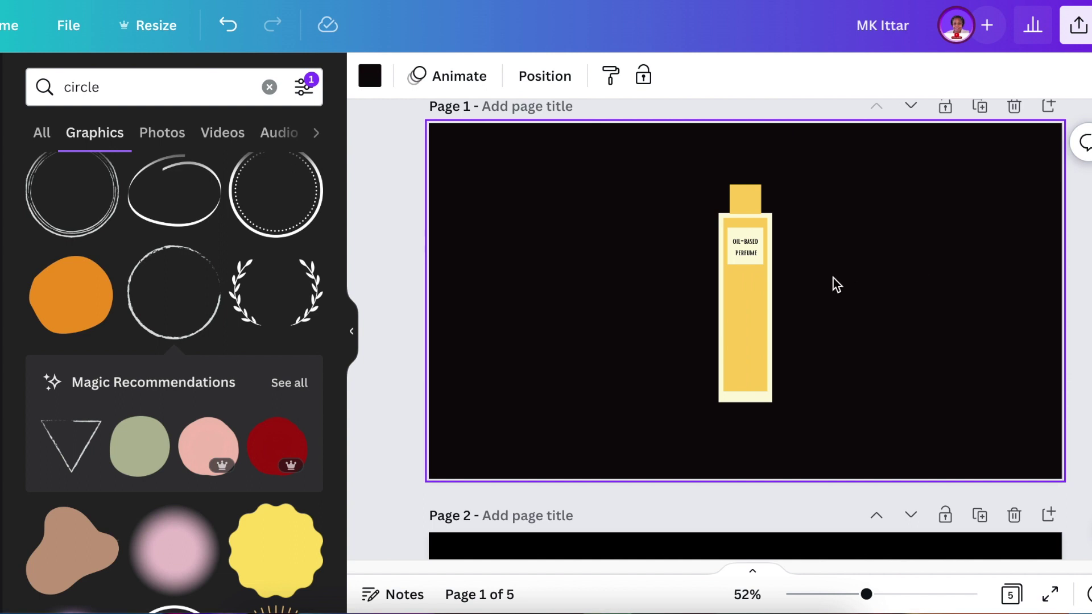
pyautogui.click(746, 198)
pyautogui.moveTo(746, 199); pyautogui.dragTo(746, 175)
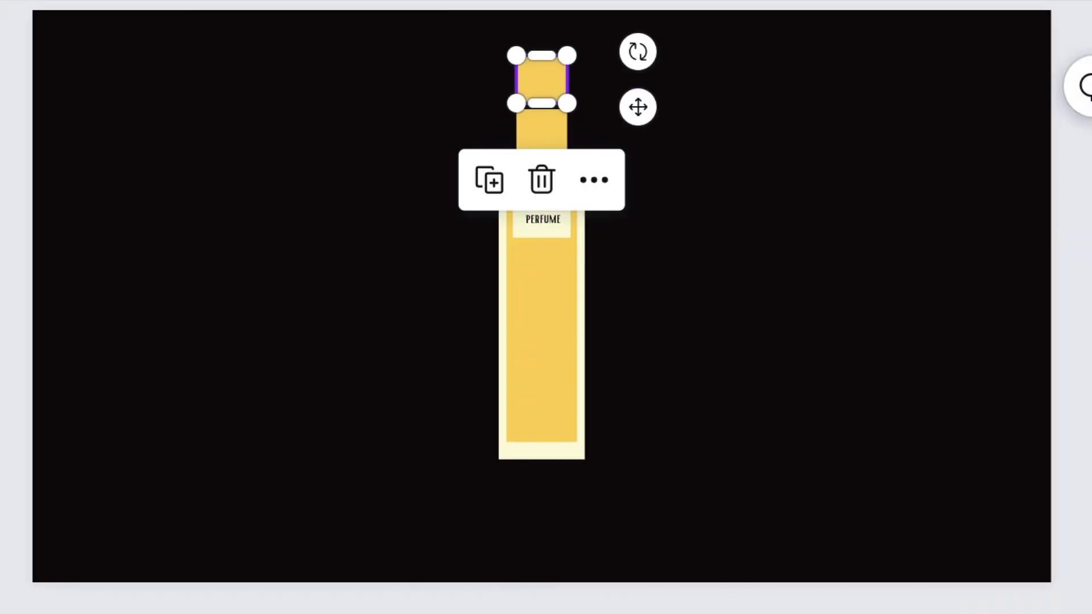
pyautogui.moveTo(141, 295)
pyautogui.mouseDown()
pyautogui.moveTo(250, 294)
pyautogui.moveTo(214, 294)
pyautogui.mouseUp()
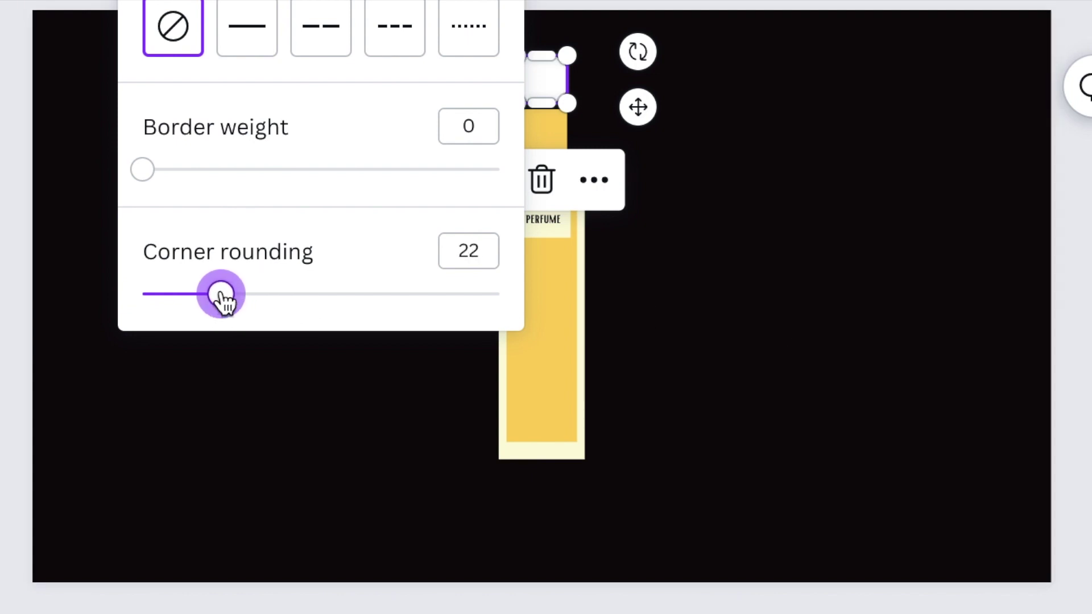
pyautogui.click(867, 284)
pyautogui.moveTo(546, 82); pyautogui.dragTo(543, 83)
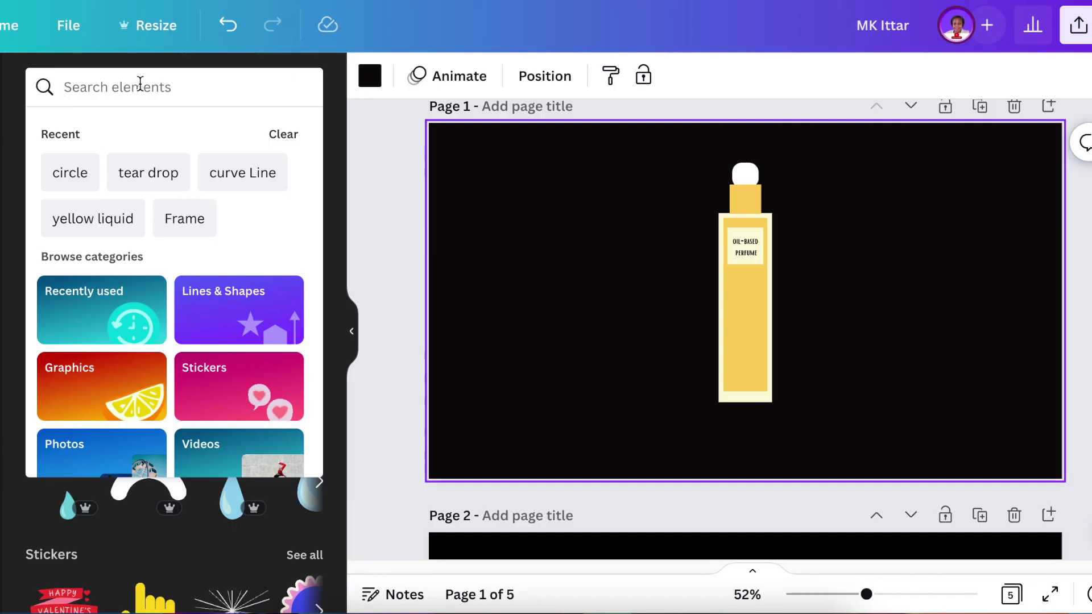
pyautogui.write('spr')
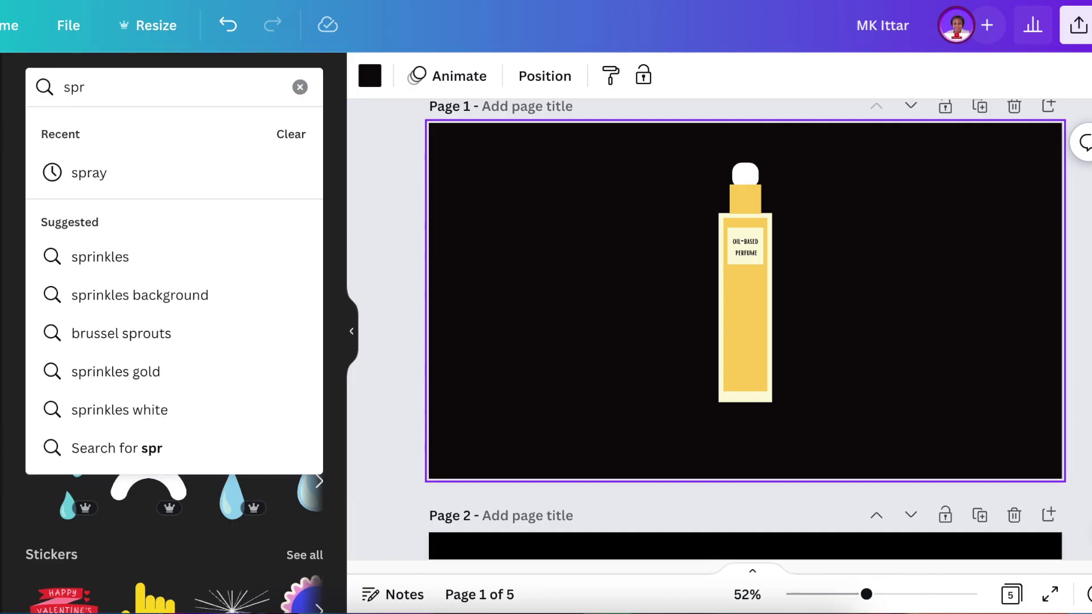
pyautogui.write('ay')
# - Search Elements for "spray" and add the spray mist graphic to the page
pyautogui.press('Return')
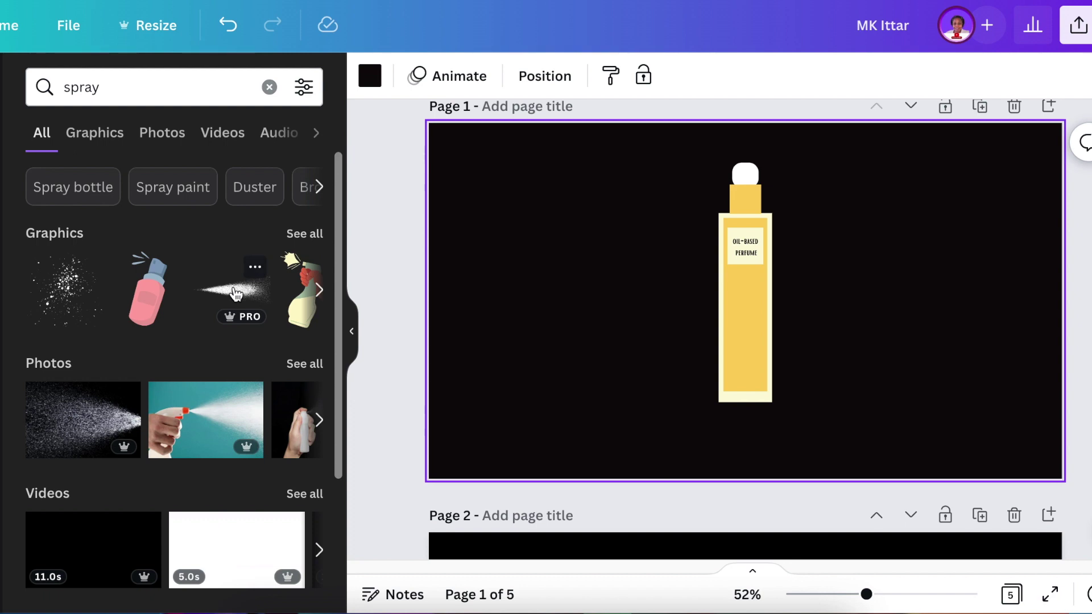
pyautogui.click(256, 268)
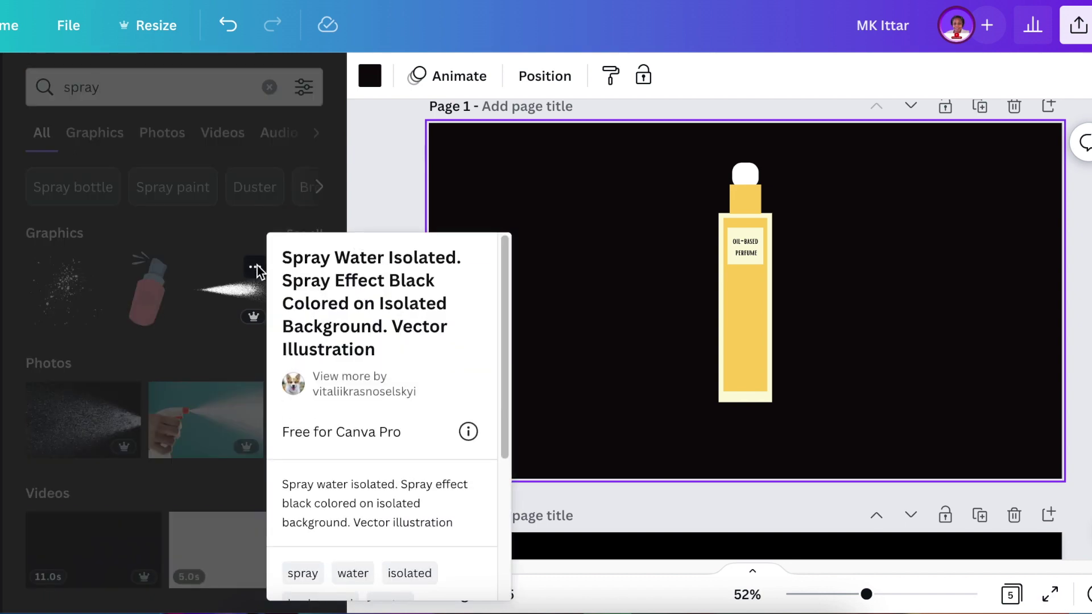
pyautogui.click(232, 299)
pyautogui.click(232, 291)
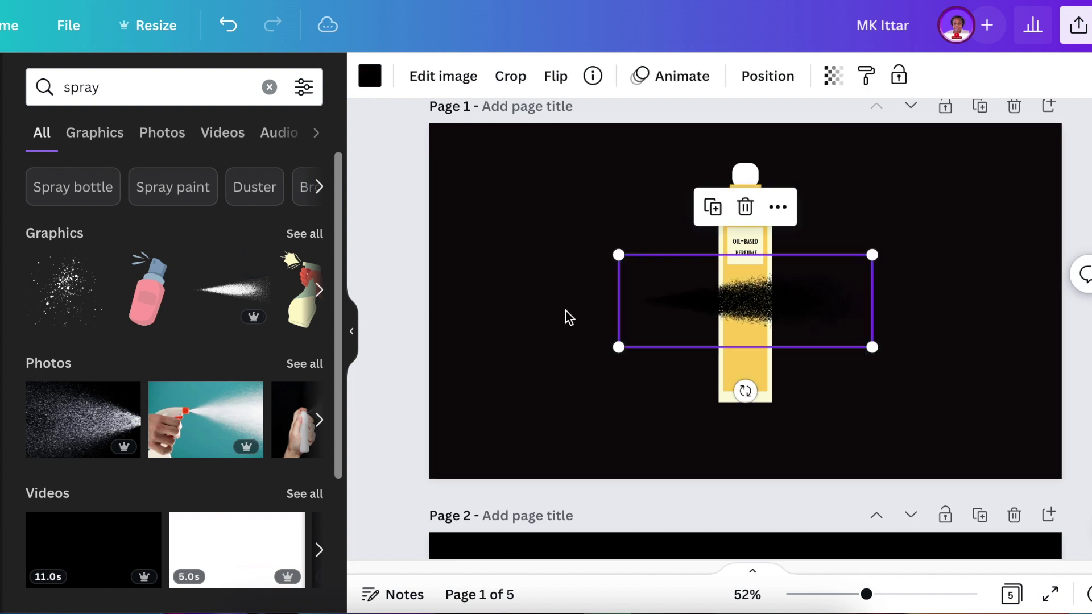
# - Color the spray mist cream, shrink it, and align it beside the cap top
pyautogui.click(370, 77)
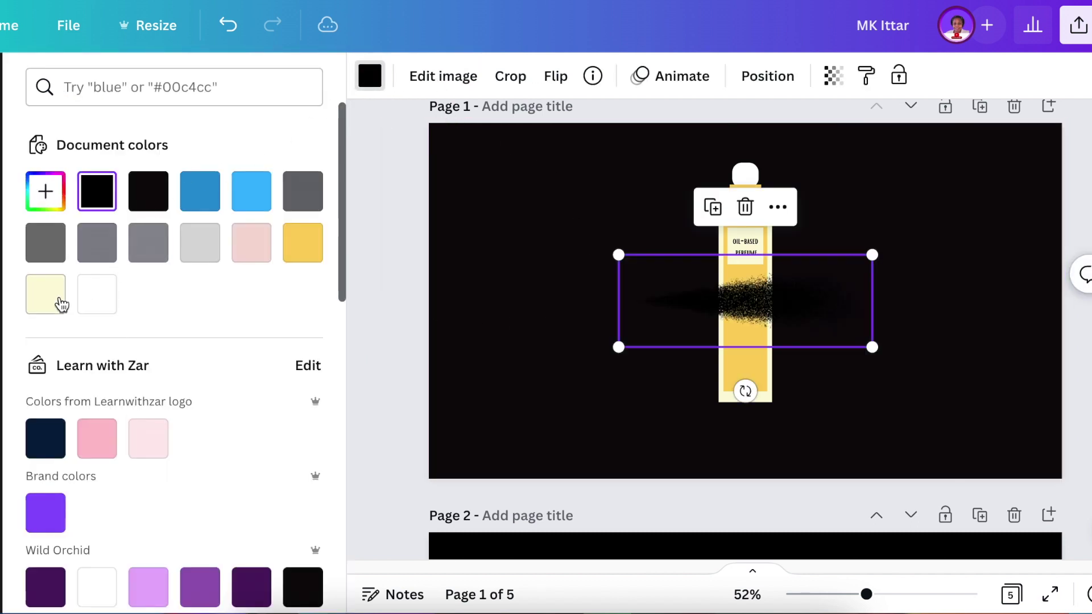
pyautogui.click(45, 294)
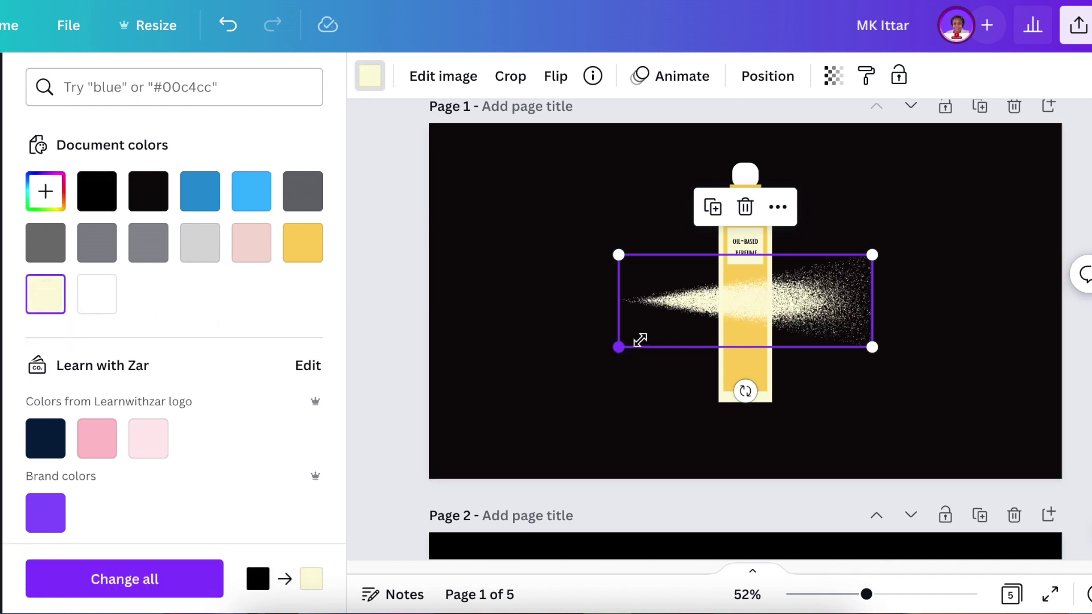
pyautogui.moveTo(621, 345); pyautogui.dragTo(721, 307)
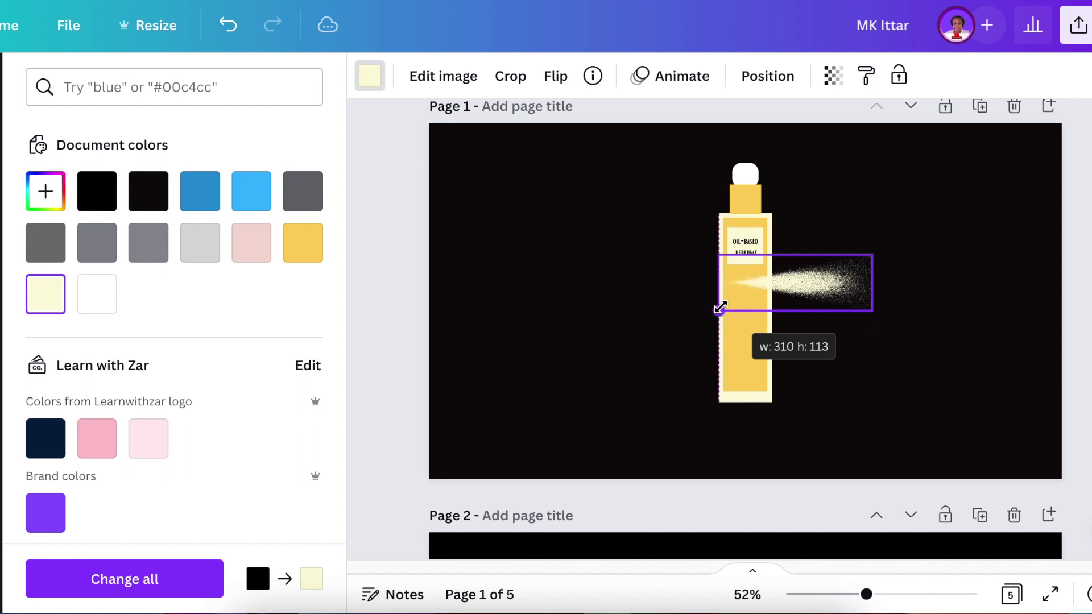
pyautogui.moveTo(815, 354); pyautogui.dragTo(832, 246)
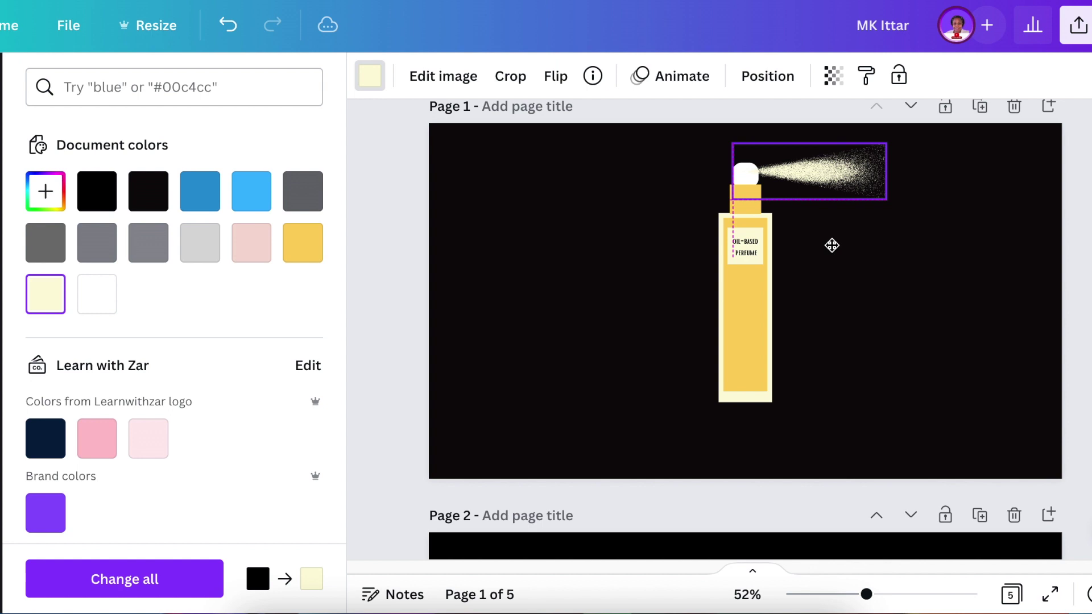
pyautogui.moveTo(833, 245); pyautogui.dragTo(833, 249)
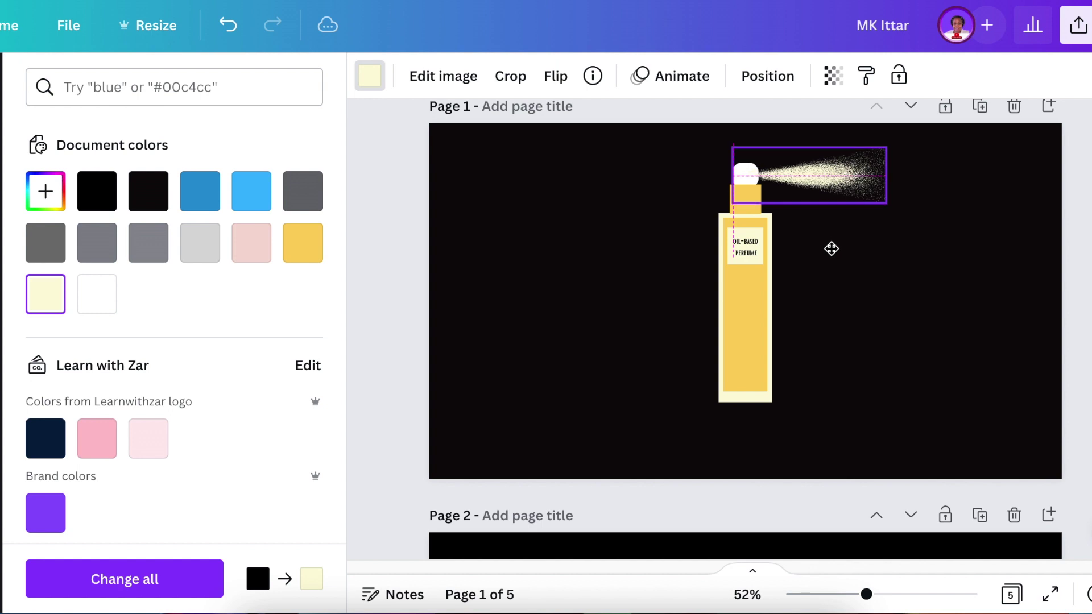
# - Make the MK ITTAR title yellow Hammersmith One, fix its typos, and nudge it lower
pyautogui.click(893, 381)
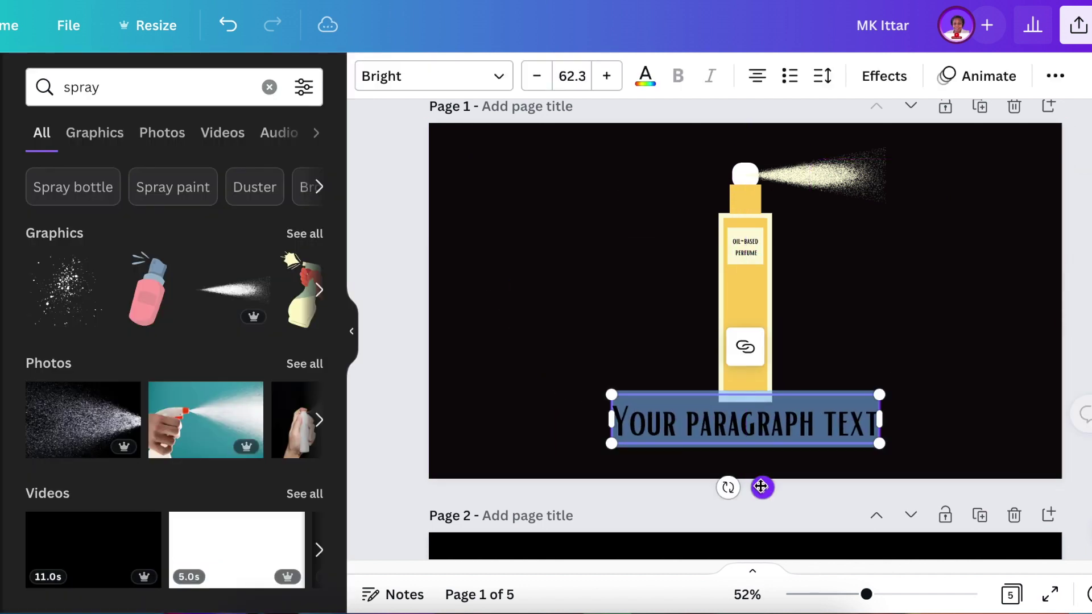
pyautogui.write('MK ITTAR')
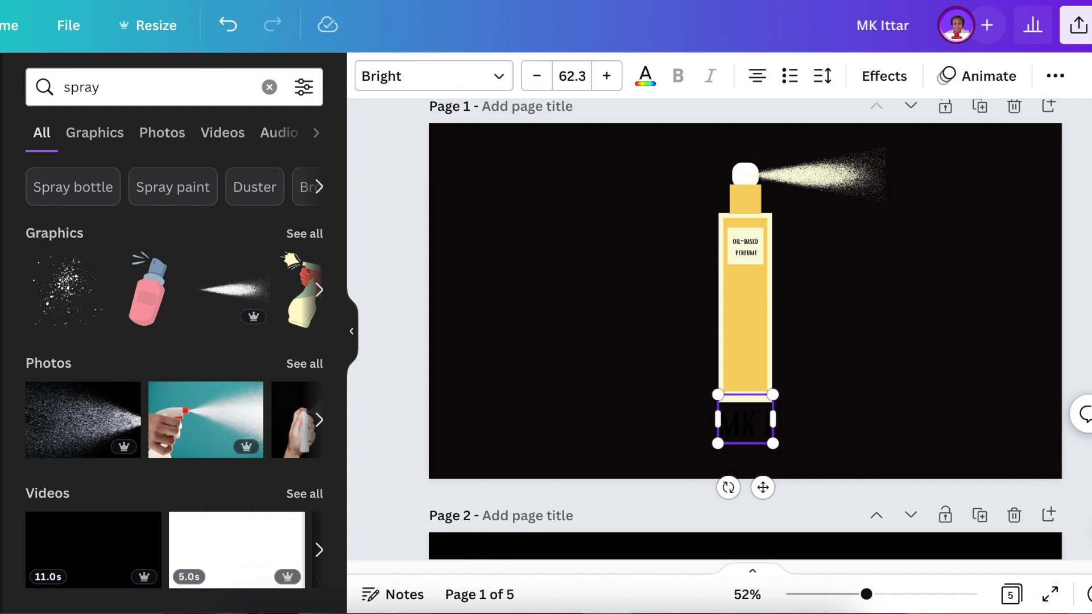
pyautogui.click(646, 76)
pyautogui.click(434, 77)
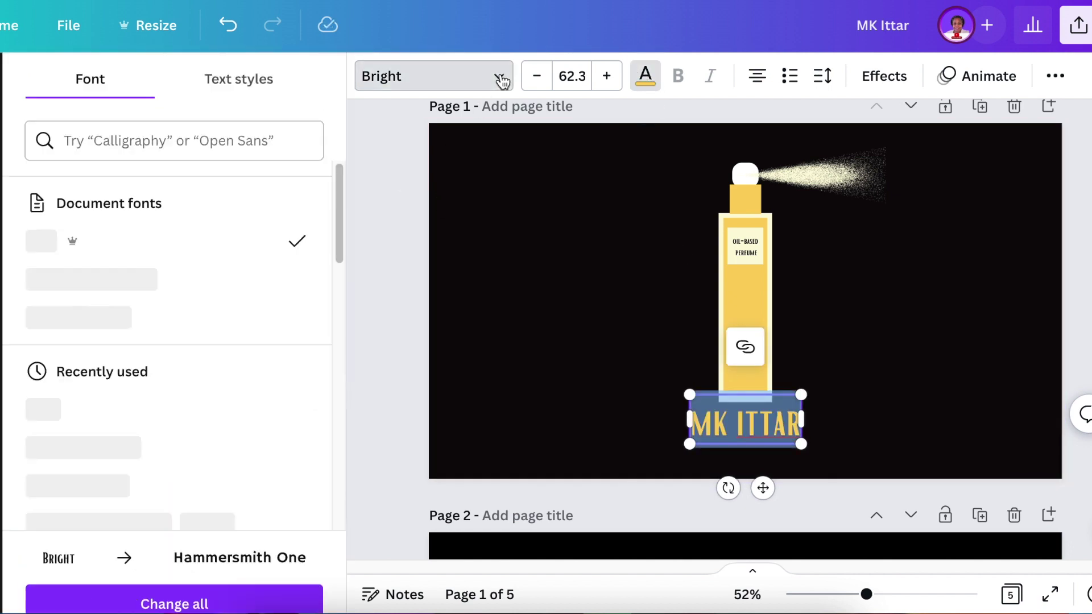
pyautogui.click(251, 282)
pyautogui.write('M K')
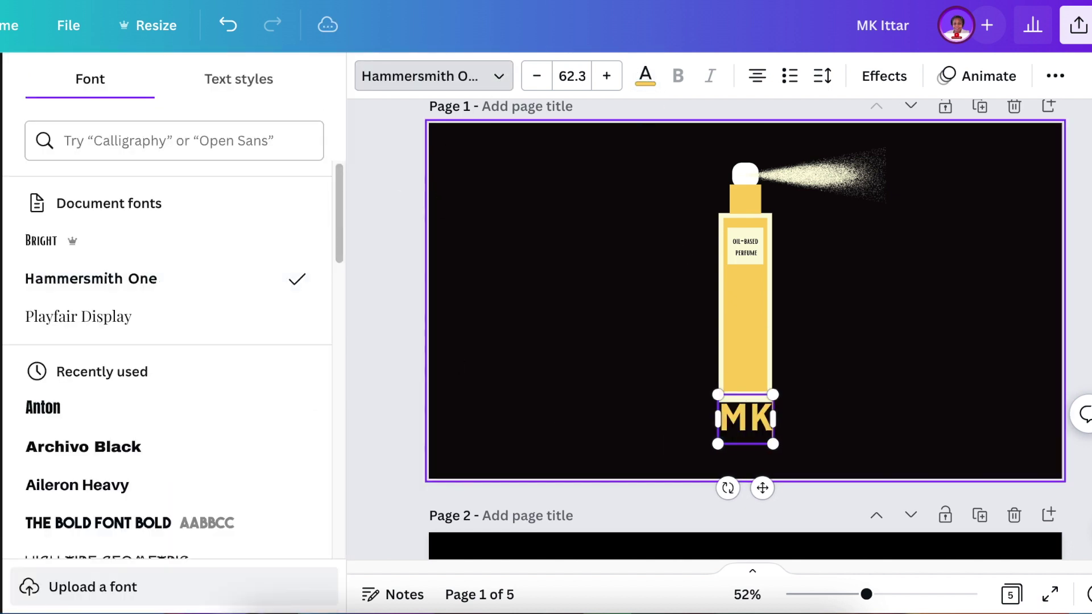
pyautogui.write('  I T Y')
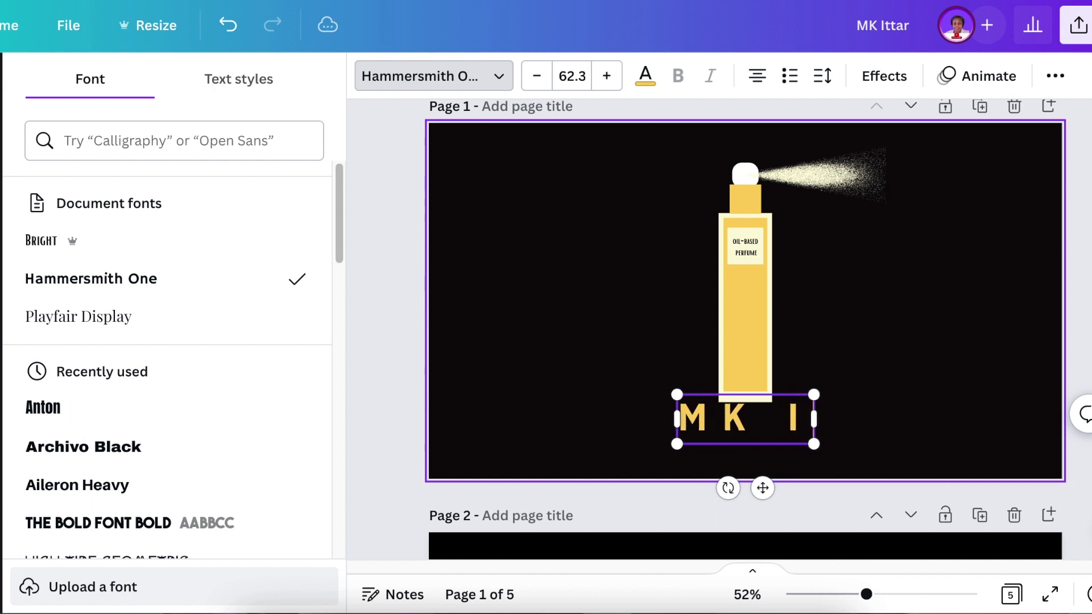
pyautogui.press('BackSpace')
pyautogui.write('T S')
pyautogui.press('BackSpace')
pyautogui.write('A T')
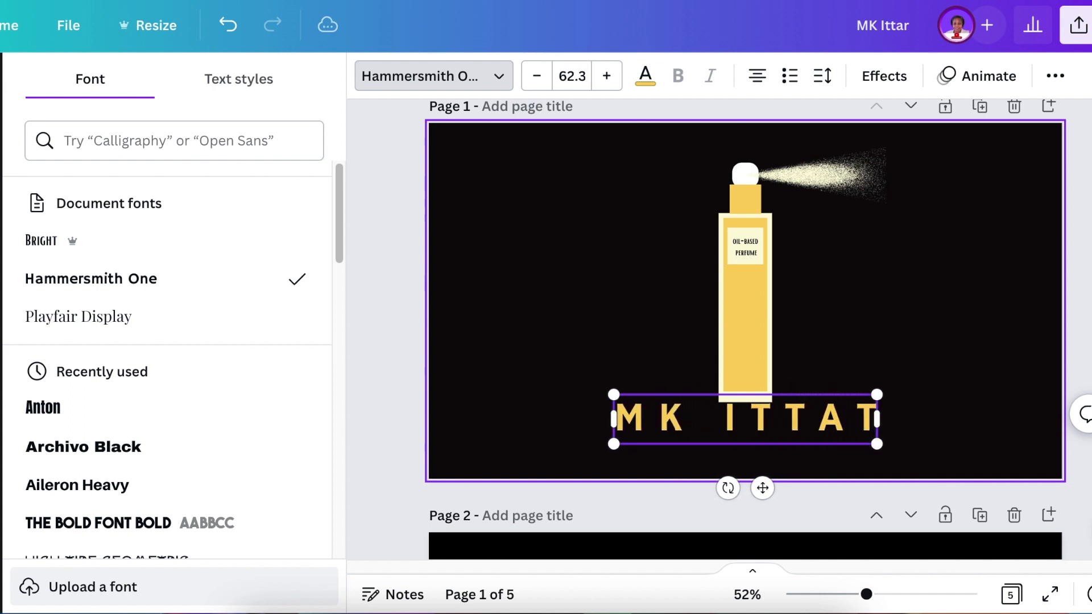
pyautogui.press('BackSpace')
pyautogui.write('R')
pyautogui.click(1021, 426)
pyautogui.moveTo(837, 419); pyautogui.dragTo(837, 425)
pyautogui.click(943, 403)
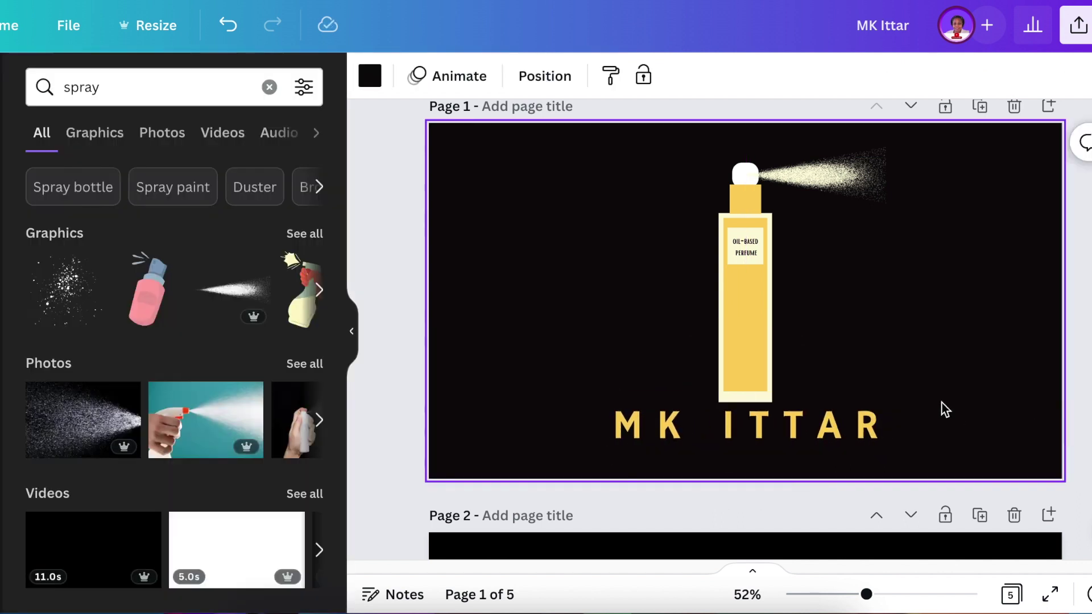
# - Duplicate the label text below the title as a yellow Hammersmith One tagline
pyautogui.click(747, 248)
pyautogui.hotkey('ctrl', 'd')
pyautogui.moveTo(746, 264); pyautogui.dragTo(750, 449)
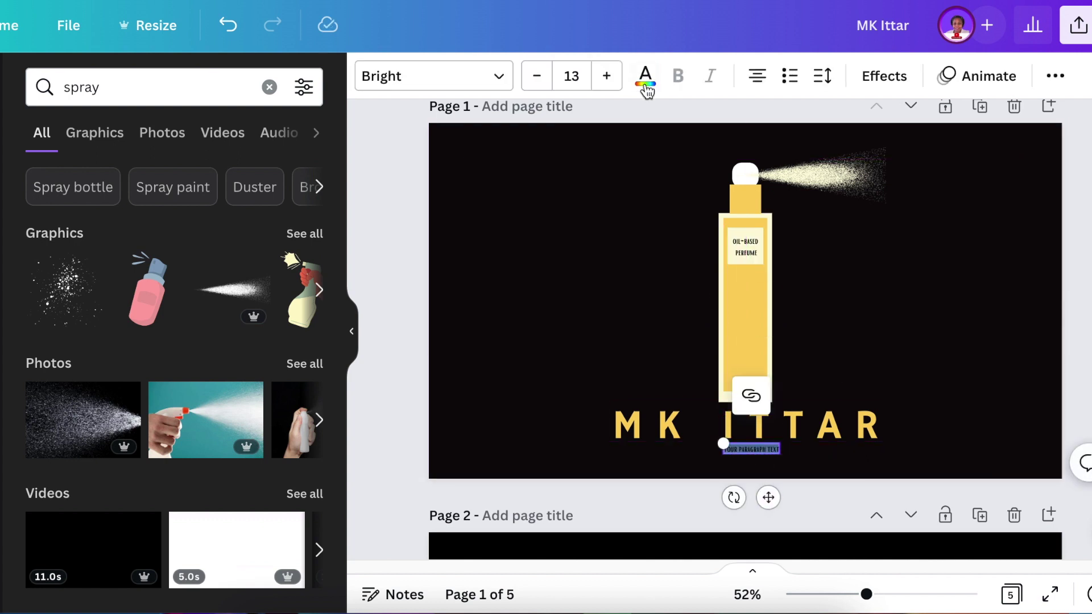
pyautogui.click(645, 76)
pyautogui.click(303, 242)
pyautogui.click(434, 76)
pyautogui.click(91, 278)
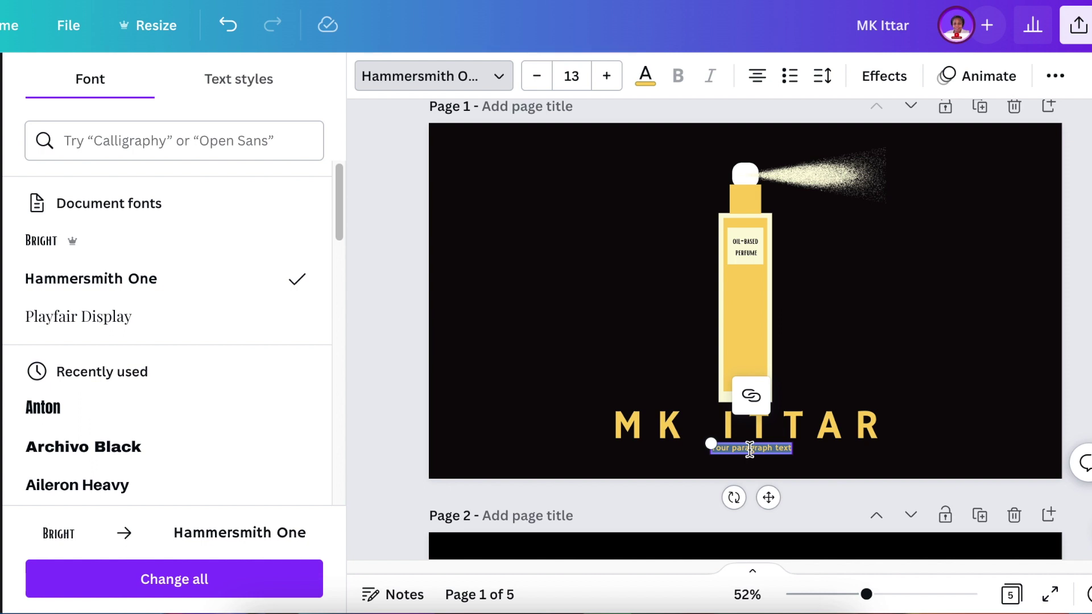
pyautogui.press('BackSpace')
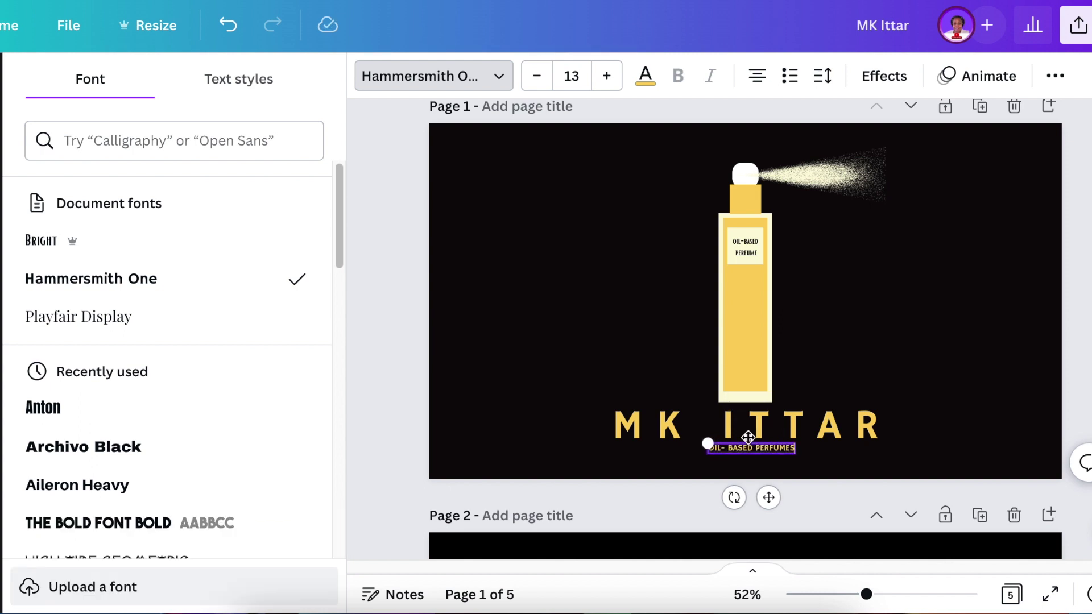
# - Widen the OIL- BASED PERFUMES tagline, then download only page 1 as a transparent PNG
pyautogui.moveTo(707, 443); pyautogui.dragTo(633, 443)
pyautogui.click(998, 410)
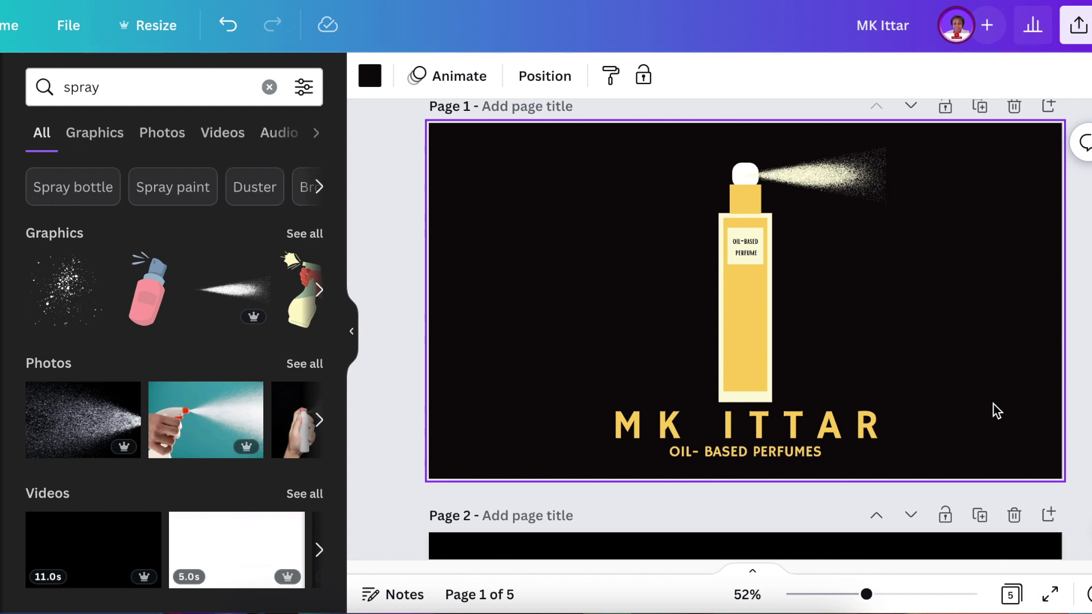
pyautogui.click(1077, 24)
pyautogui.click(837, 416)
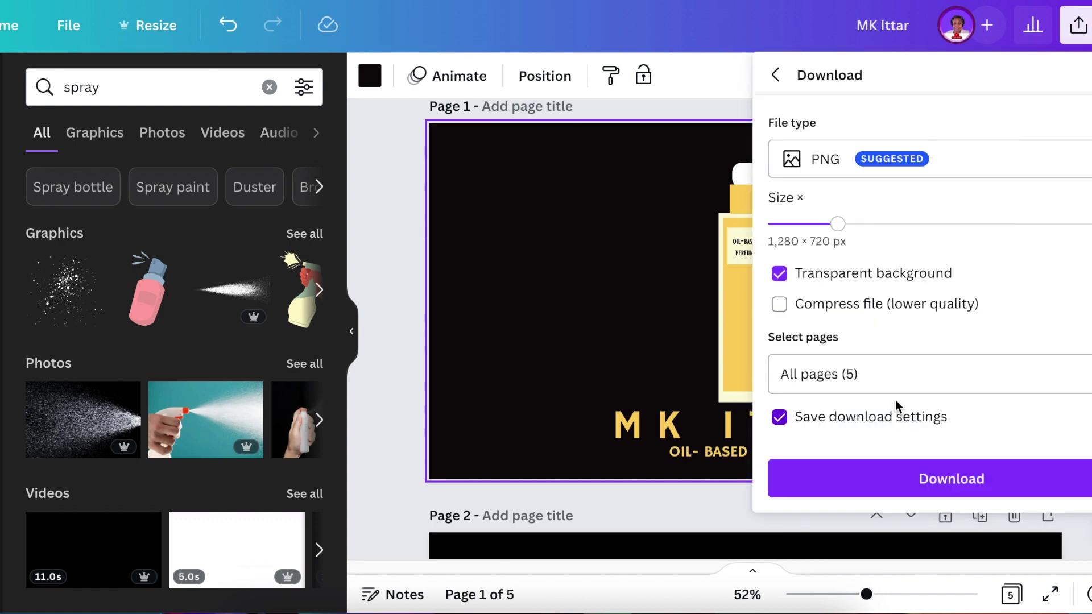
pyautogui.click(853, 374)
pyautogui.click(1086, 67)
pyautogui.click(1086, 115)
pyautogui.click(945, 313)
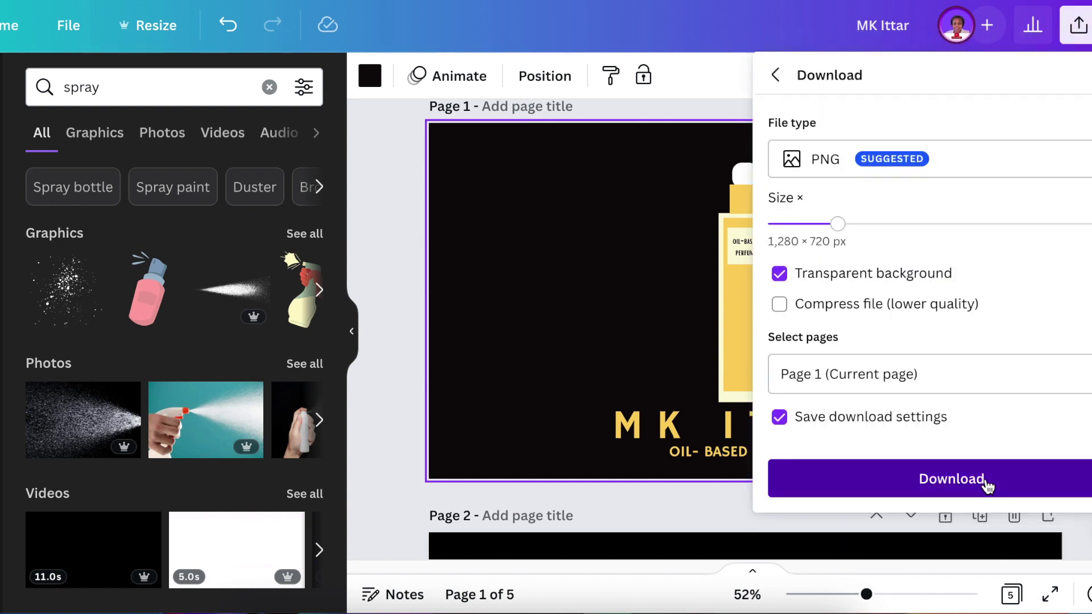
pyautogui.click(982, 478)
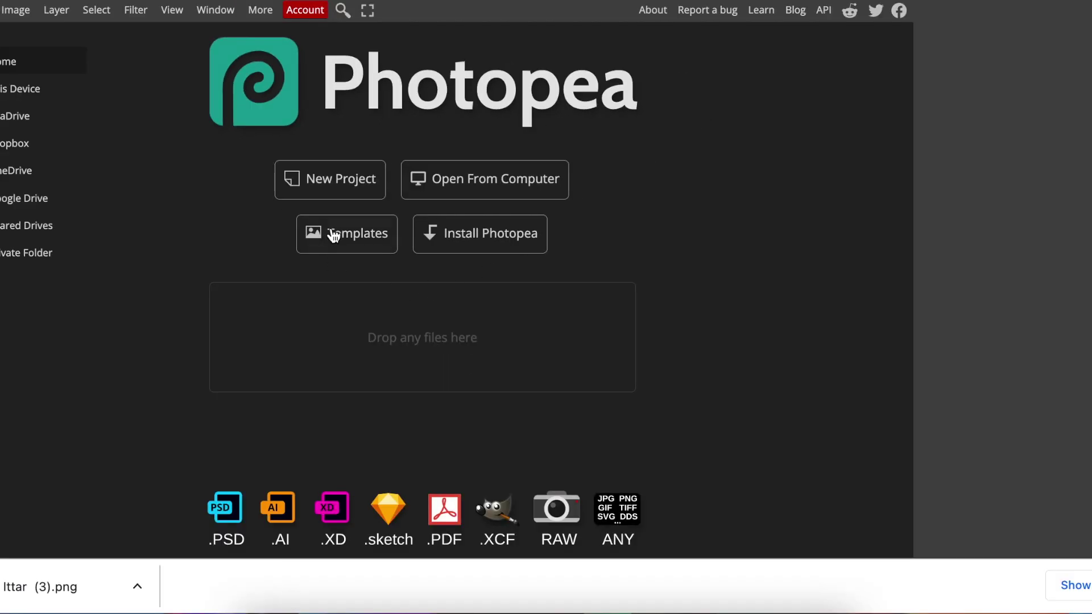
# - Open the Elegant Logo Mockup template from Photopea's Templates
pyautogui.click(333, 235)
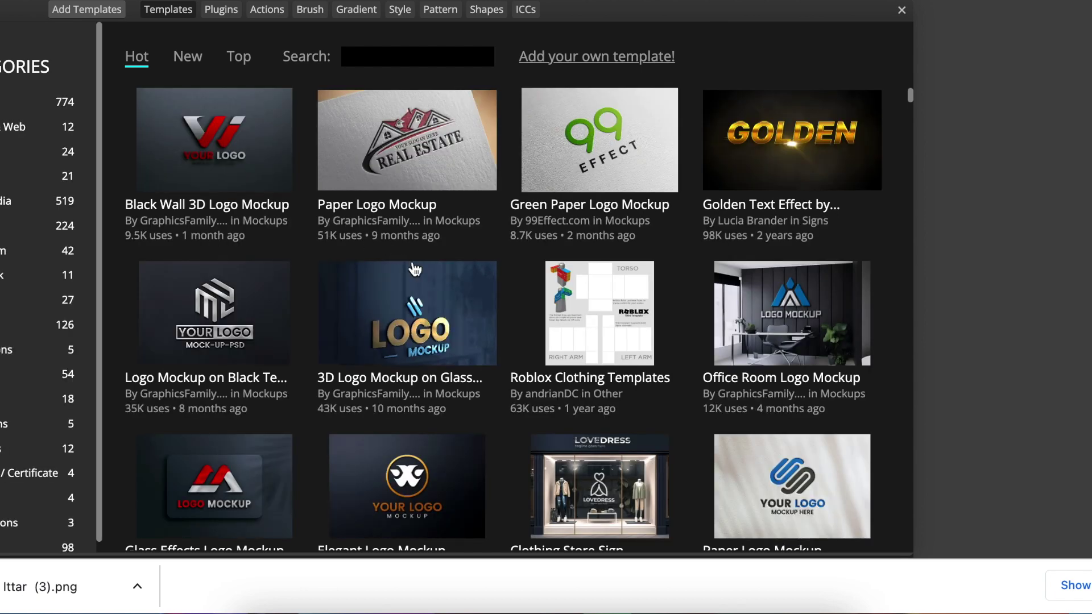
pyautogui.scroll(-2, 369, 238)
pyautogui.scroll(-3, 412, 261)
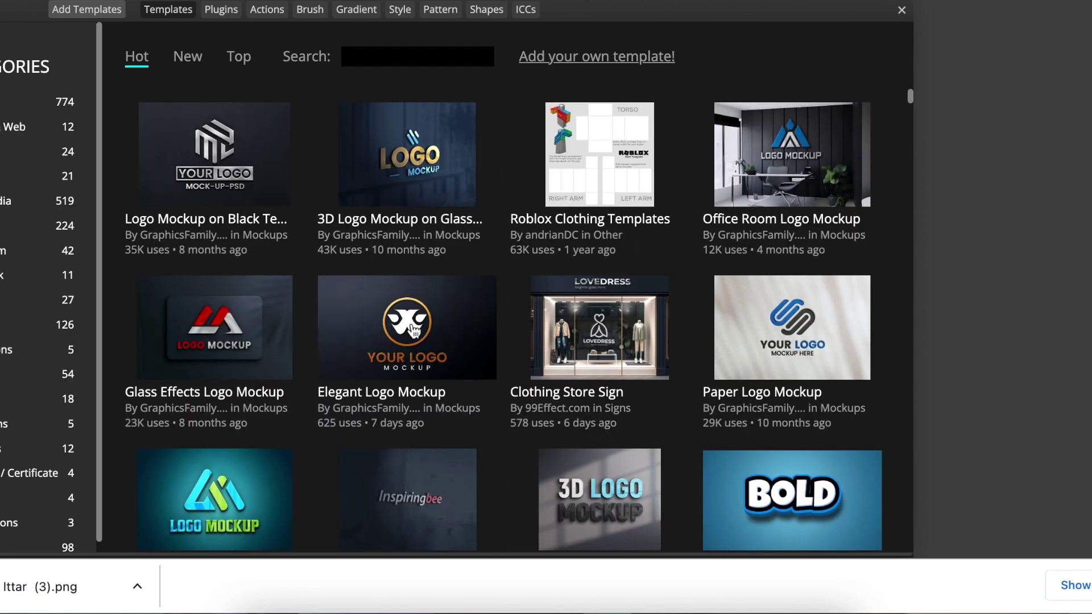
pyautogui.click(414, 391)
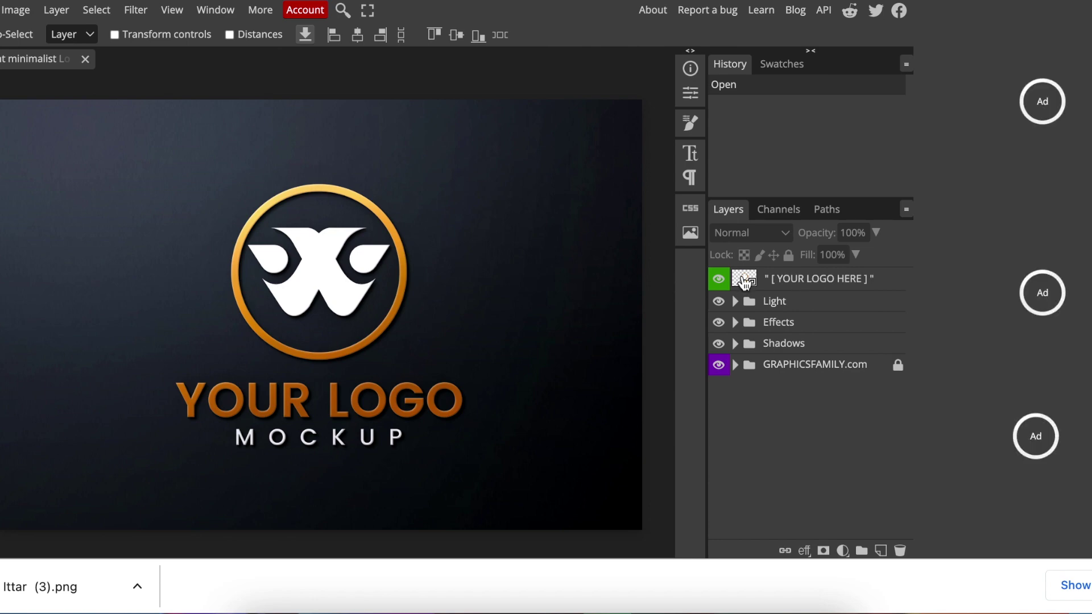
# - In the smart object, replace the placeholder logo with the enlarged, centred MK Ittar PNG
pyautogui.doubleClick(745, 280)
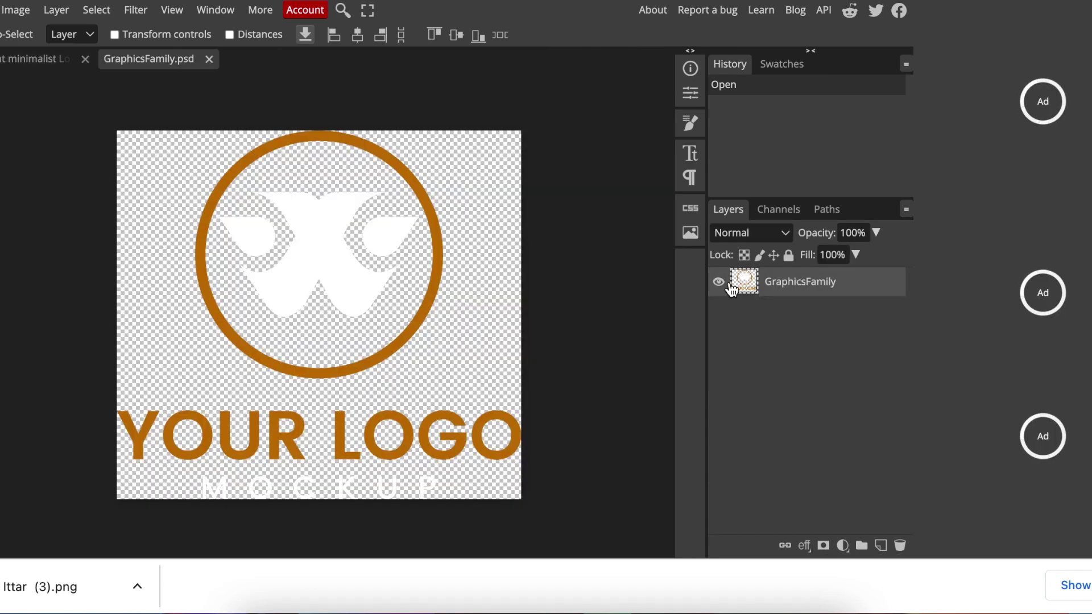
pyautogui.press('Delete')
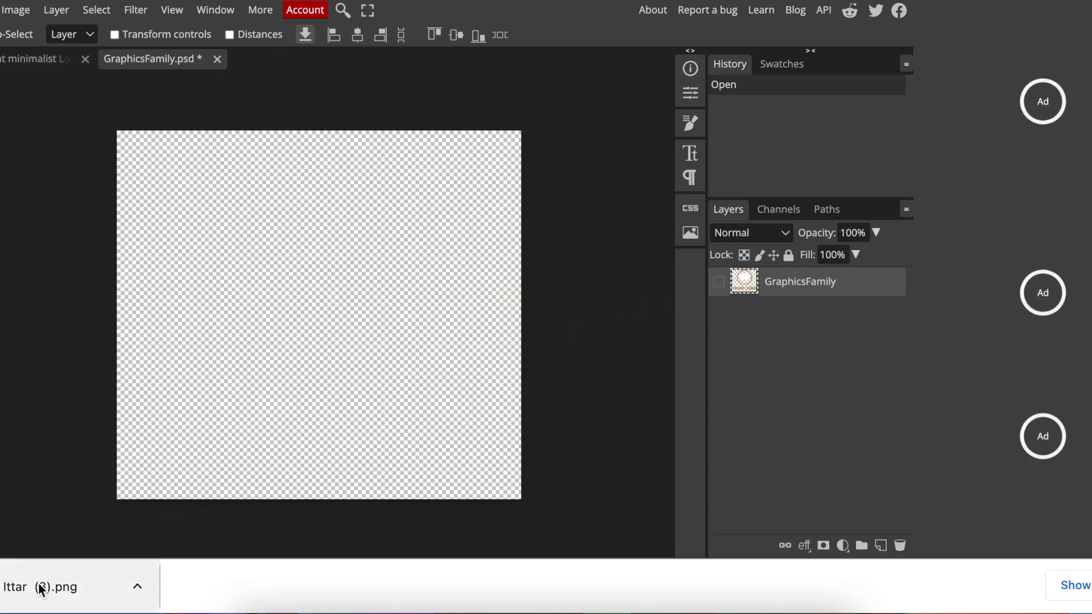
pyautogui.moveTo(39, 588); pyautogui.dragTo(242, 414)
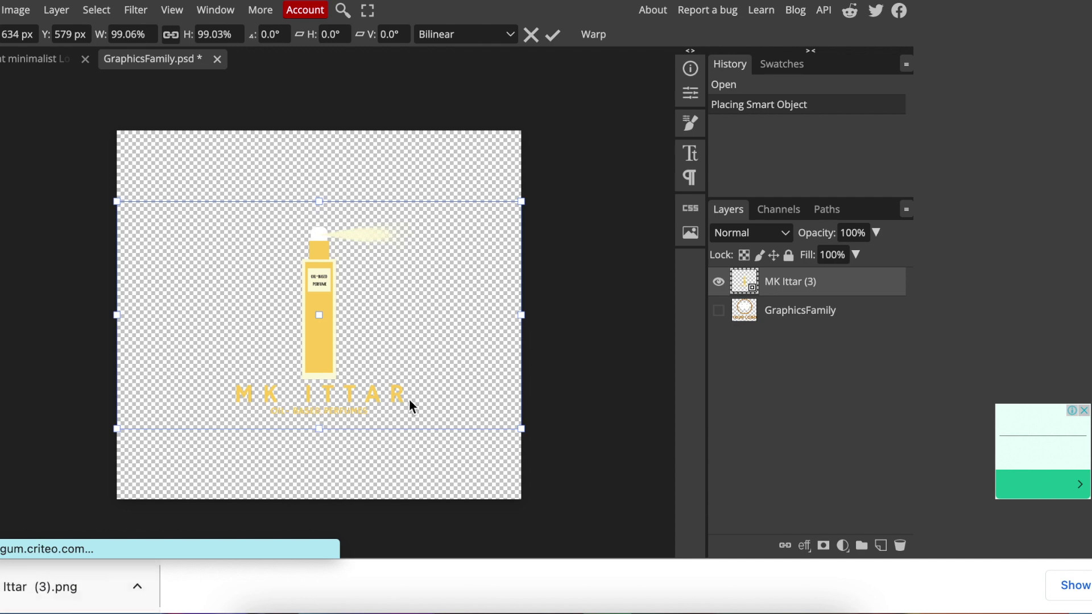
pyautogui.moveTo(342, 291); pyautogui.dragTo(247, 193)
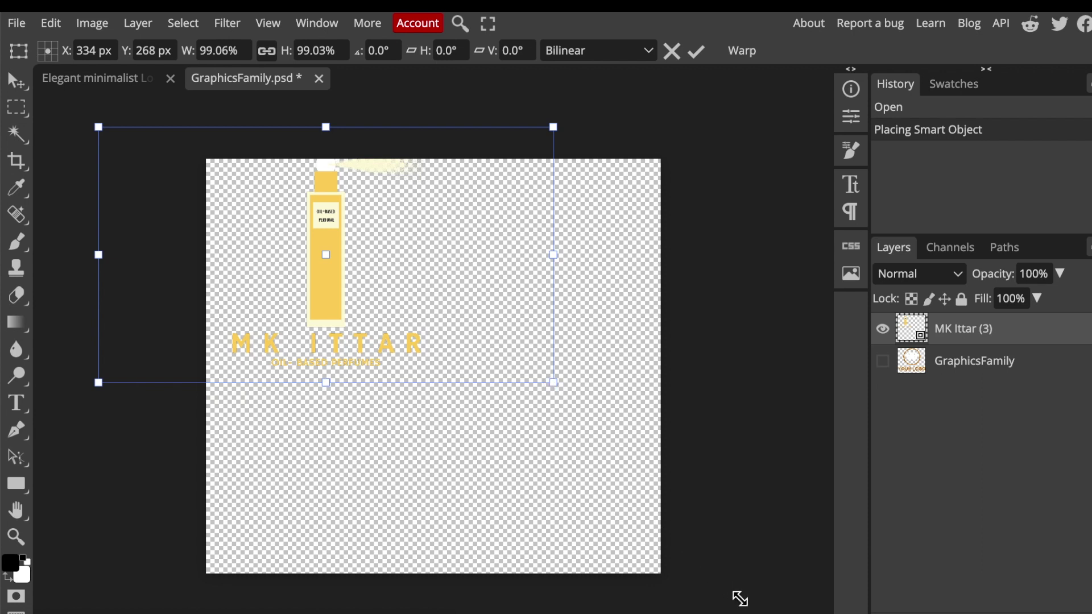
pyautogui.moveTo(554, 382)
pyautogui.mouseDown()
pyautogui.moveTo(836, 548)
pyautogui.moveTo(835, 581)
pyautogui.mouseUp()
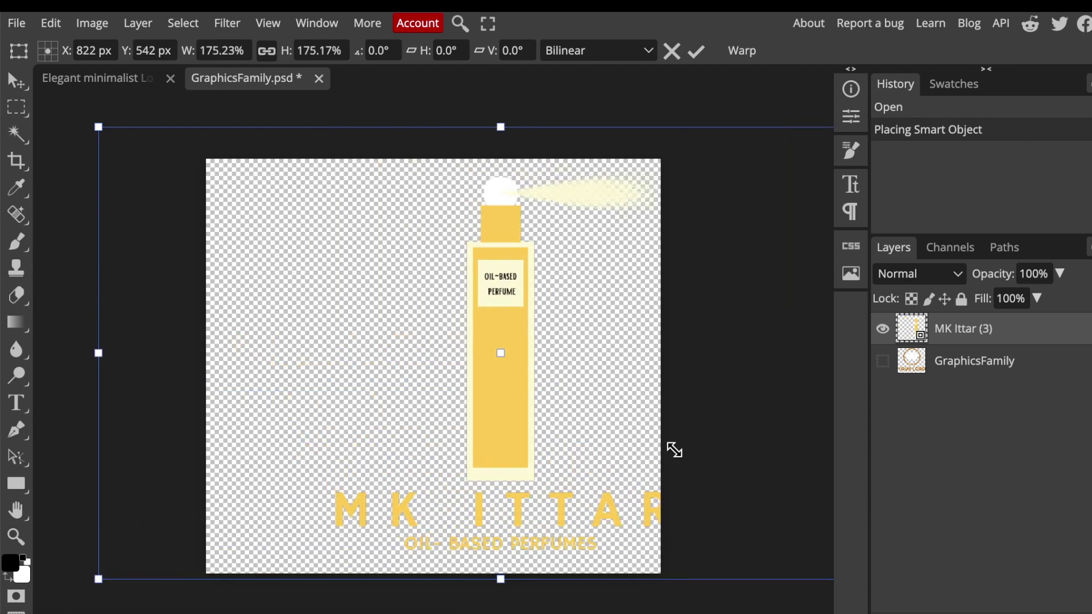
pyautogui.moveTo(653, 427); pyautogui.dragTo(578, 427)
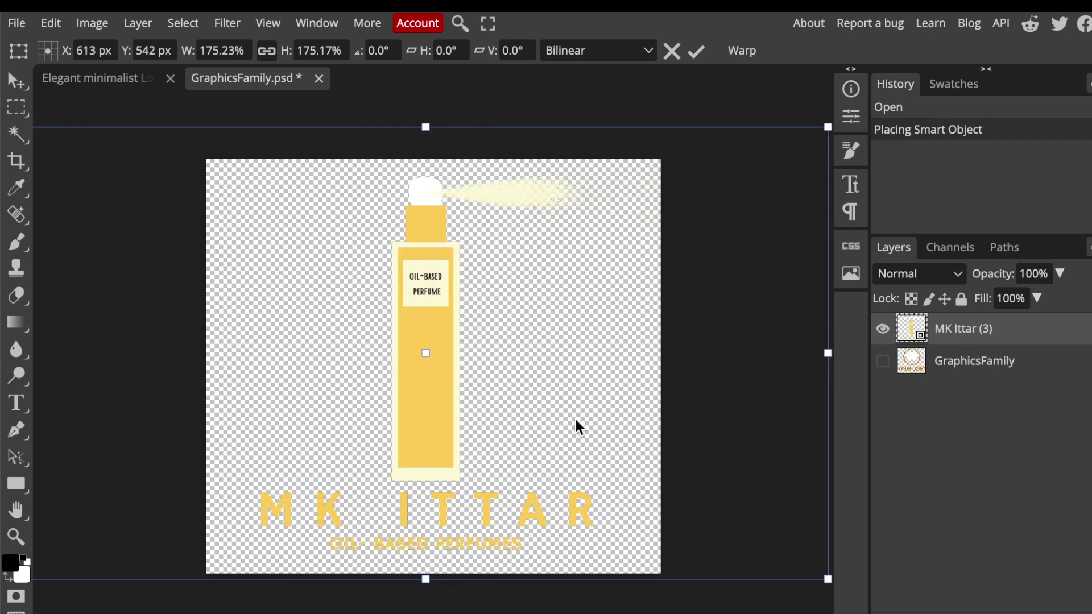
pyautogui.press('Return')
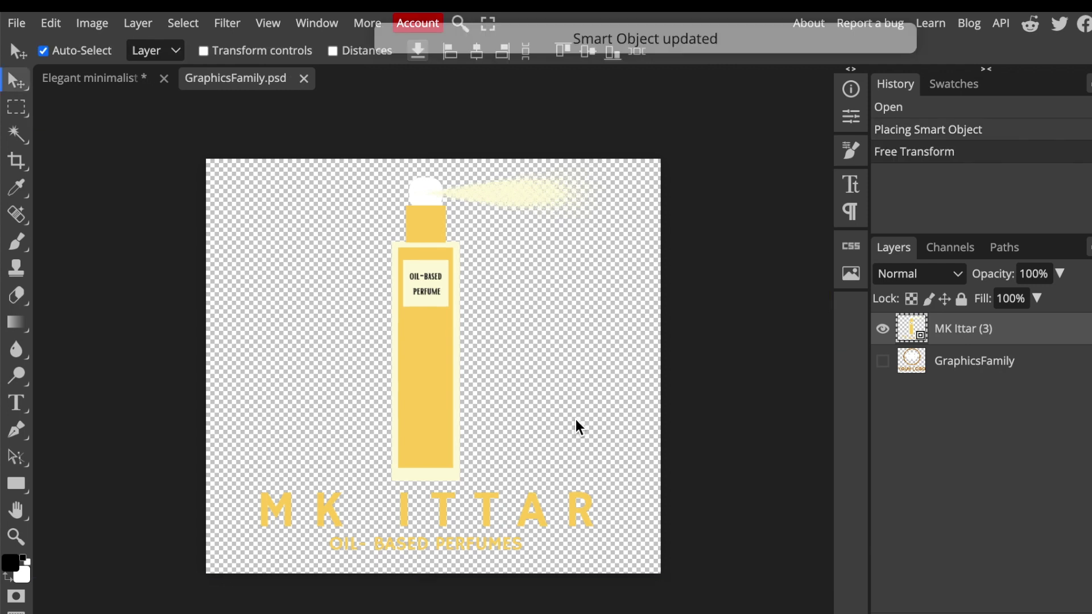
pyautogui.click(94, 81)
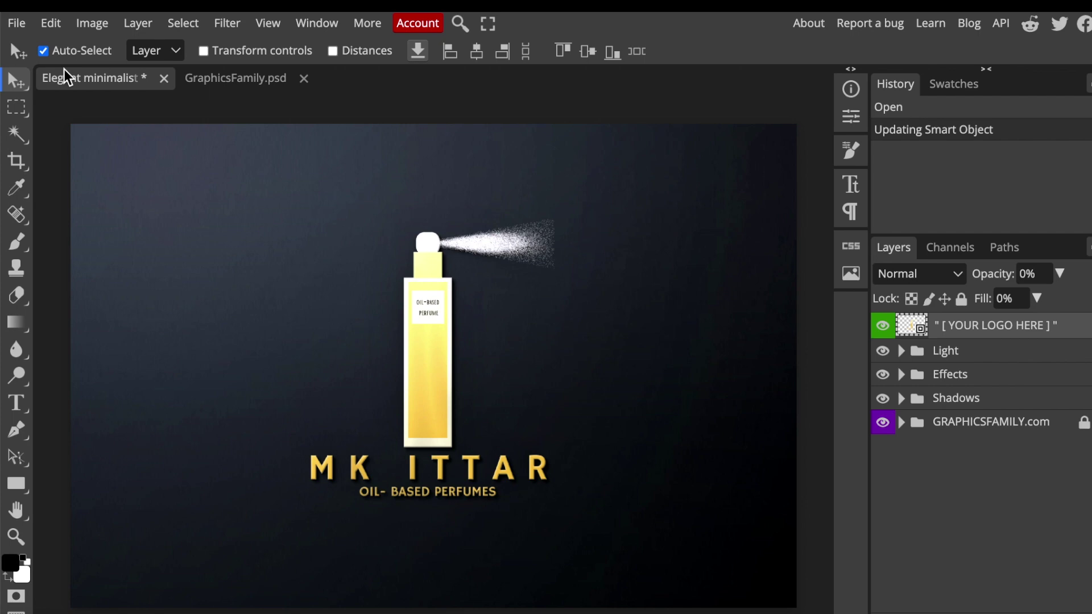
# - Export the Elegant minimalist mockup as a PNG and save it
pyautogui.click(17, 23)
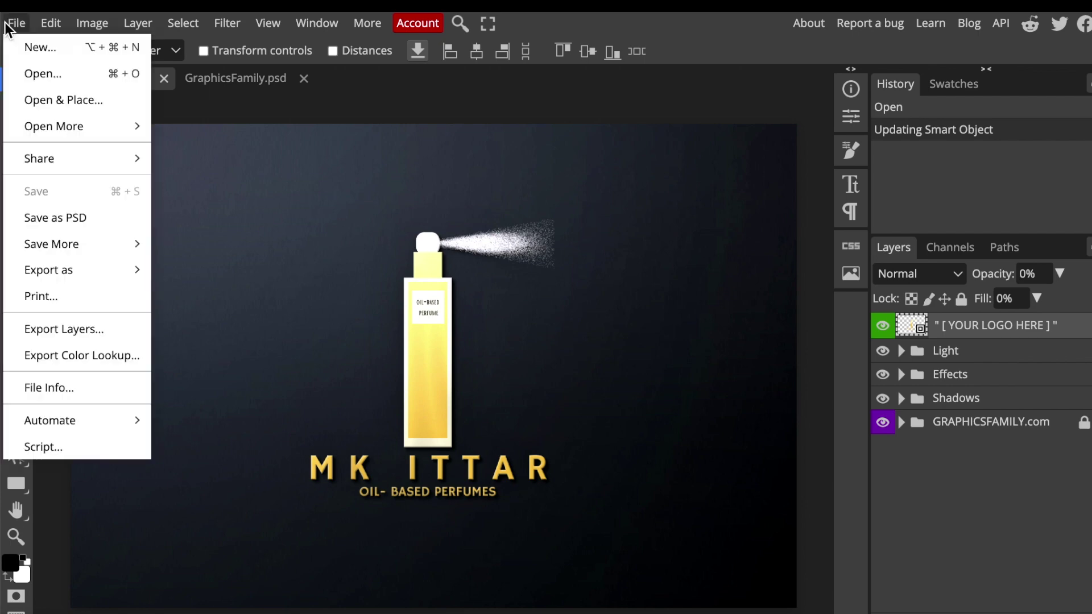
pyautogui.moveTo(49, 270)
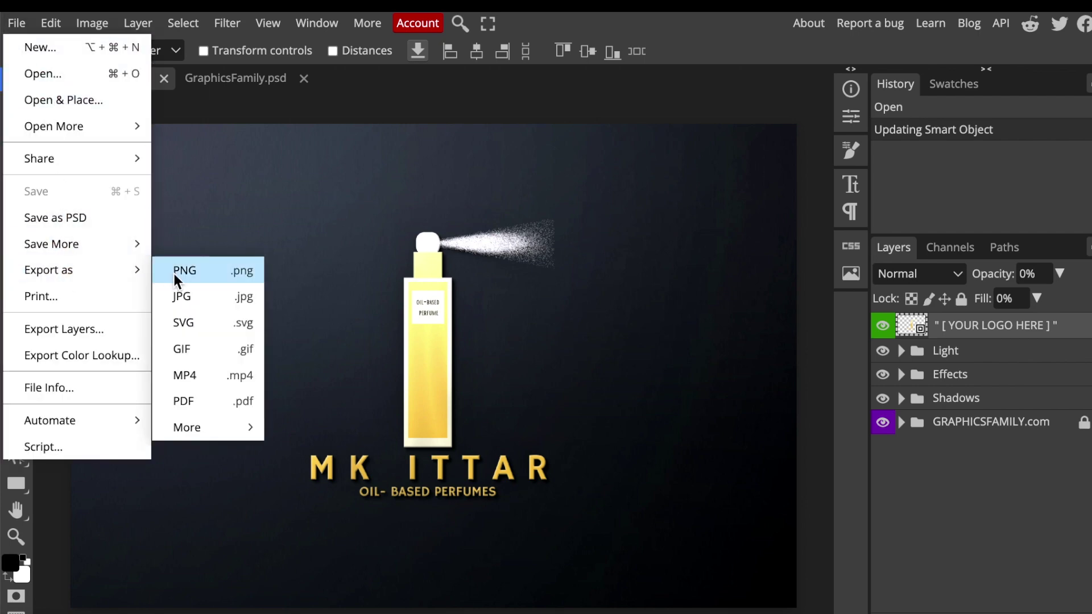
pyautogui.click(185, 271)
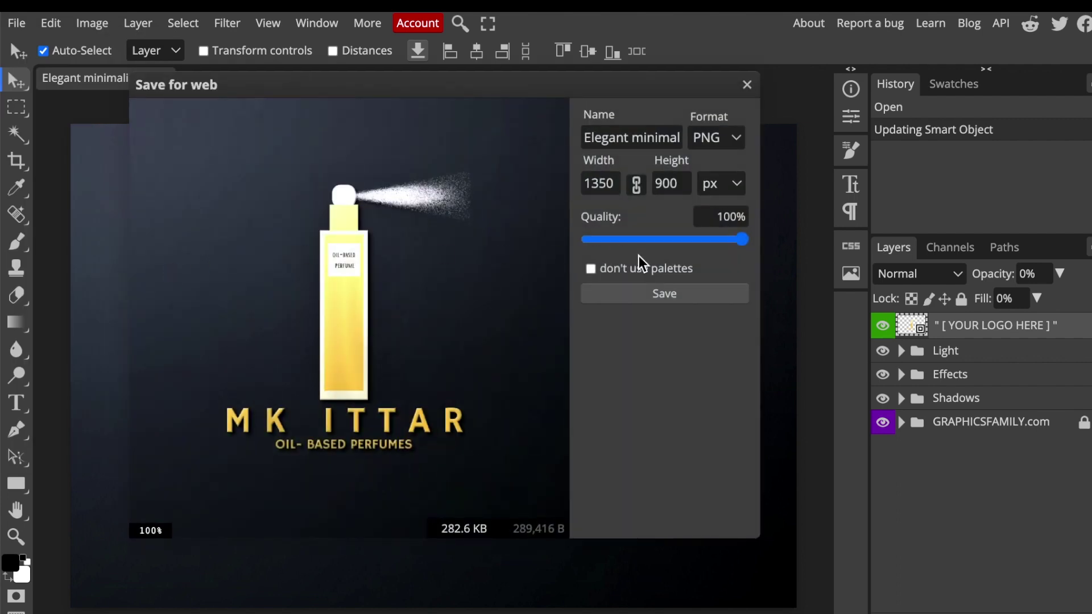
pyautogui.click(657, 293)
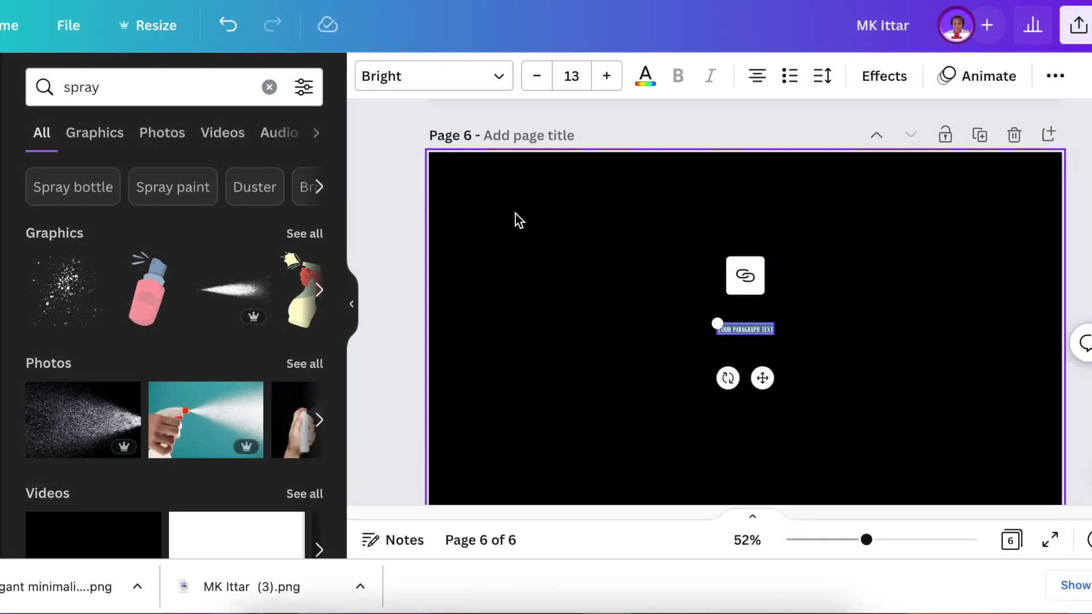
# - Set the page 6 "MK Ittar" text to the Halimum handwriting font, then enlarge and reposition it
pyautogui.click(501, 77)
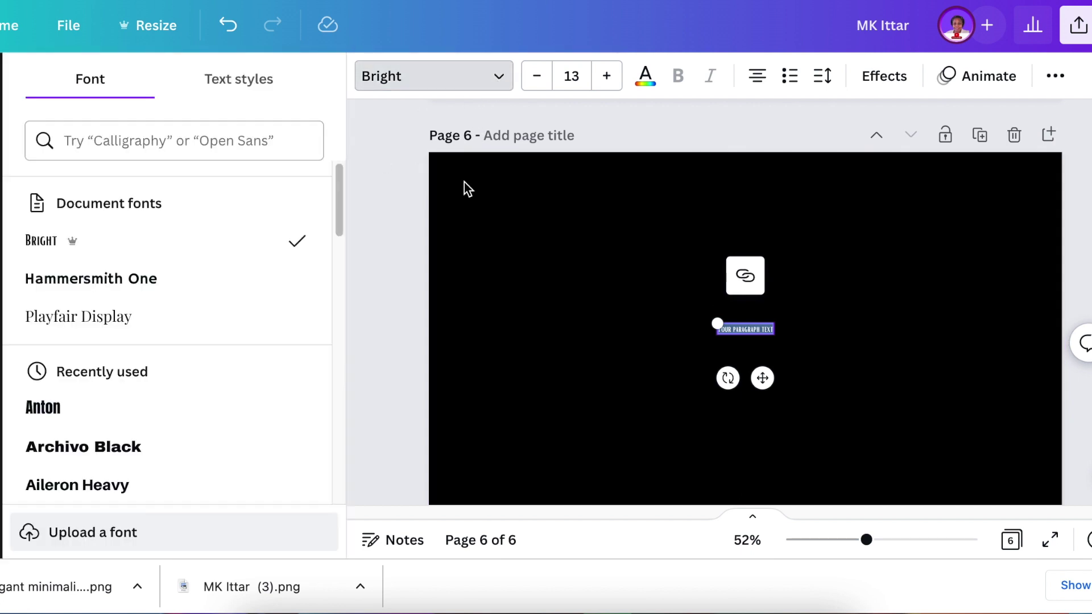
pyautogui.click(705, 337)
pyautogui.click(743, 330)
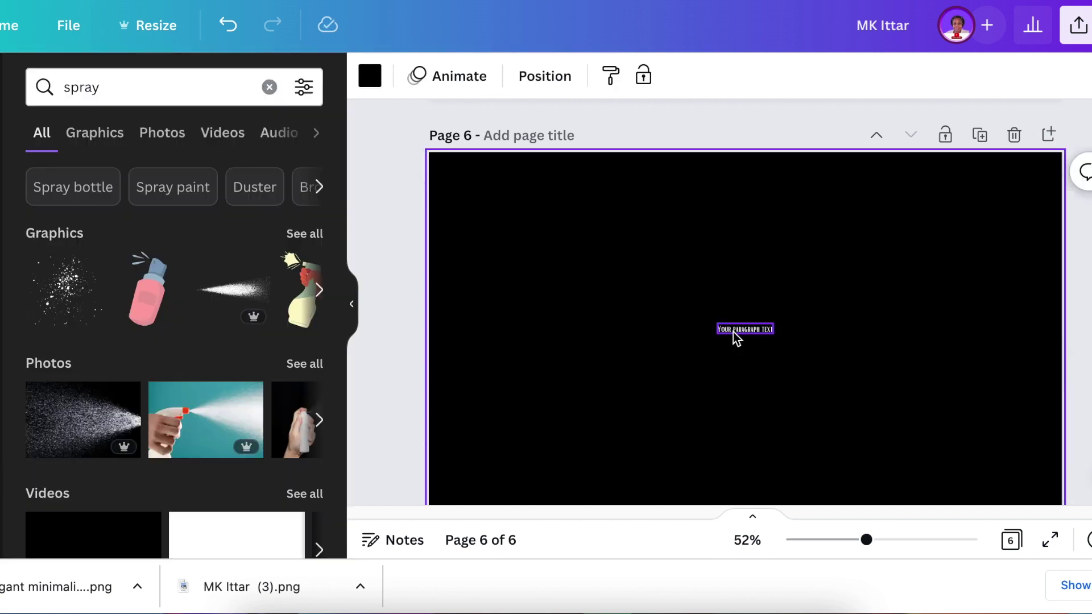
pyautogui.click(501, 79)
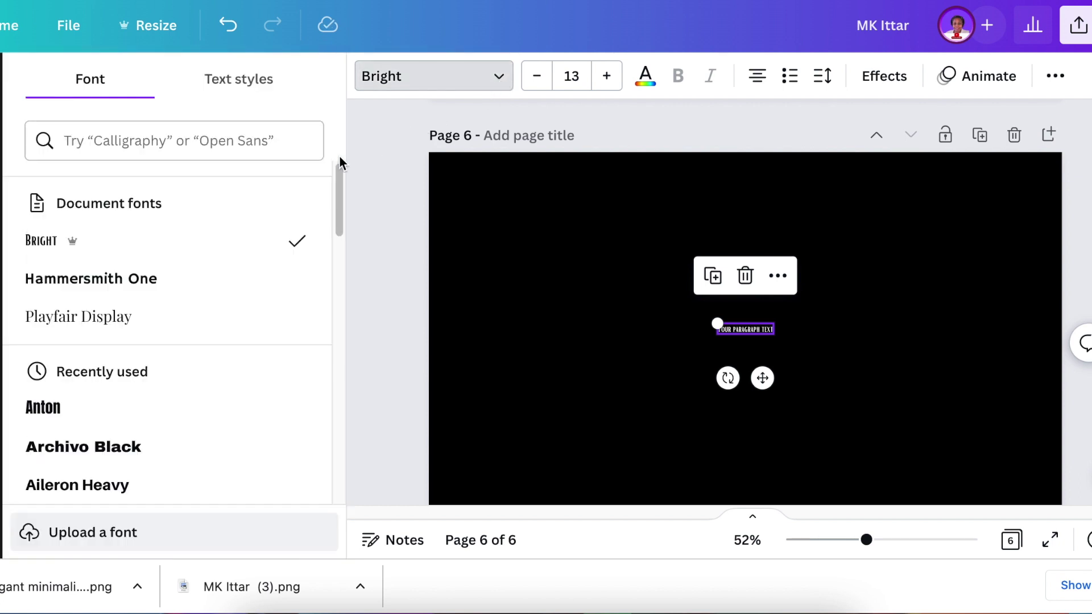
pyautogui.click(153, 142)
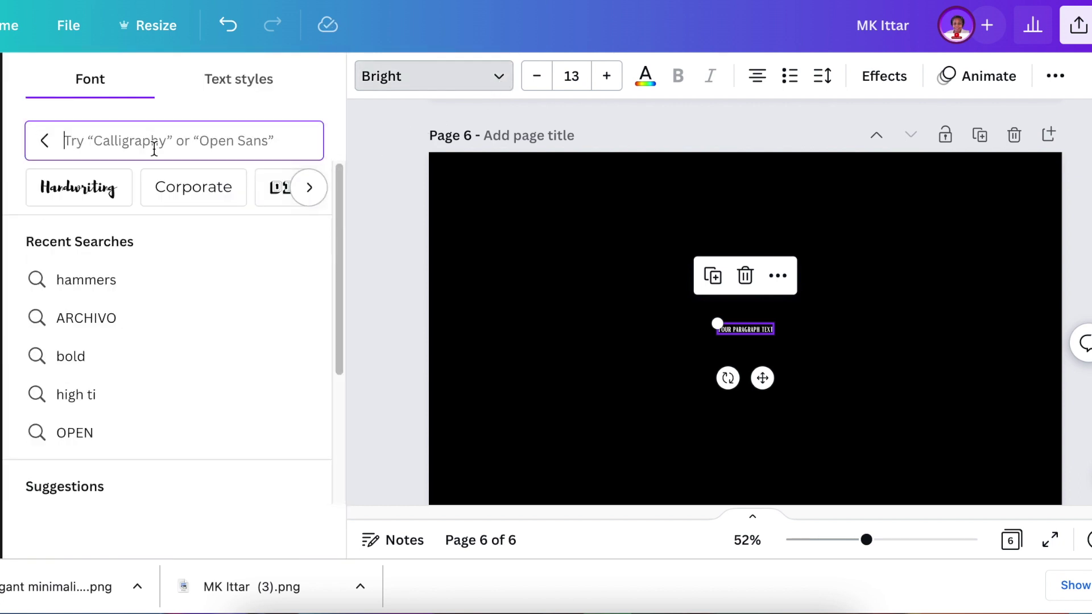
pyautogui.click(78, 187)
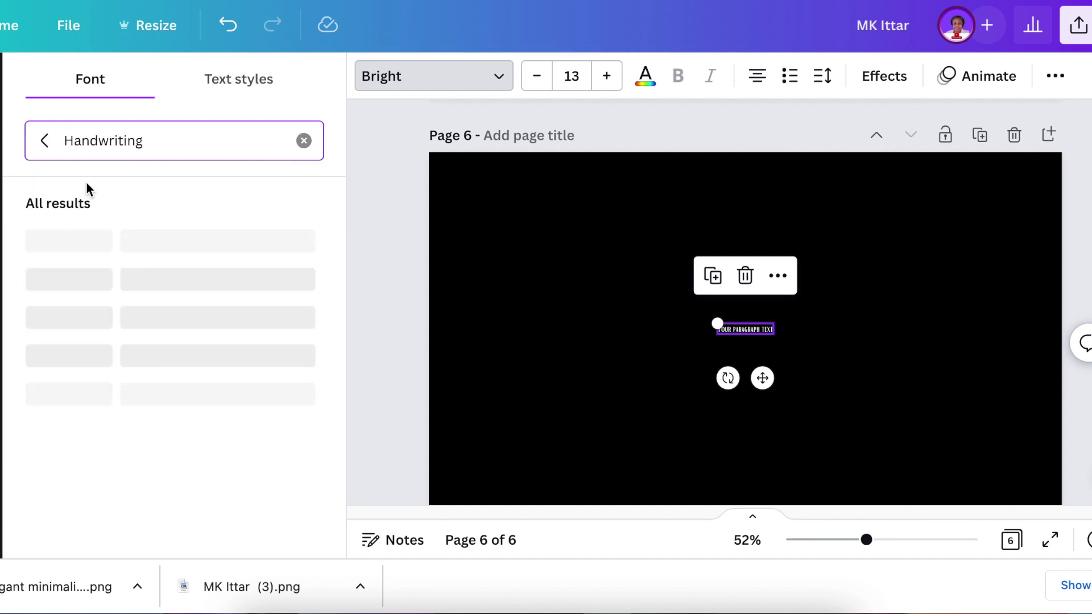
pyautogui.click(114, 308)
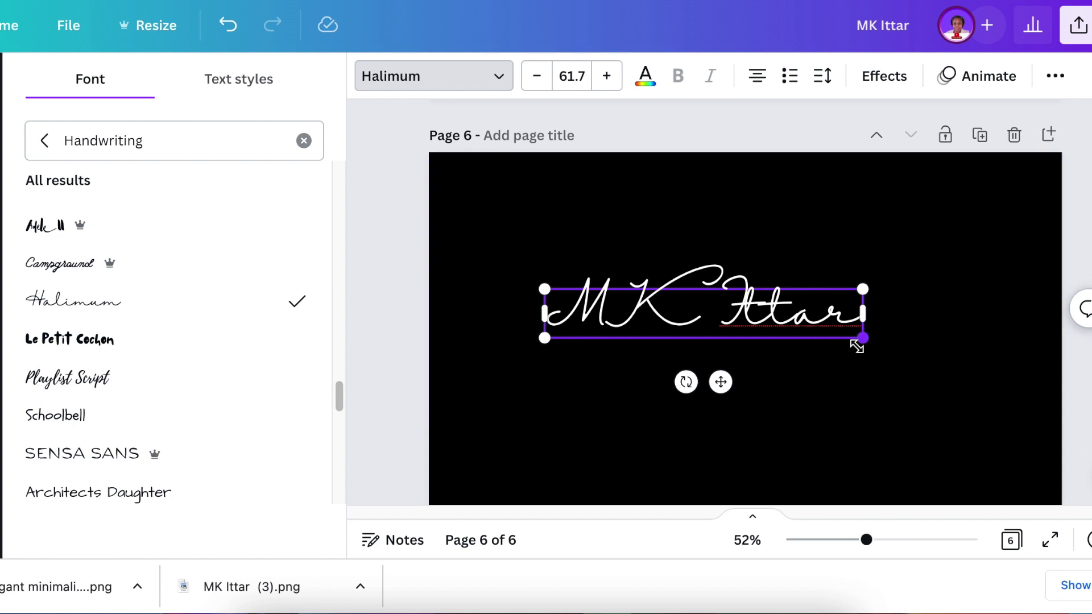
pyautogui.moveTo(863, 339); pyautogui.dragTo(894, 345)
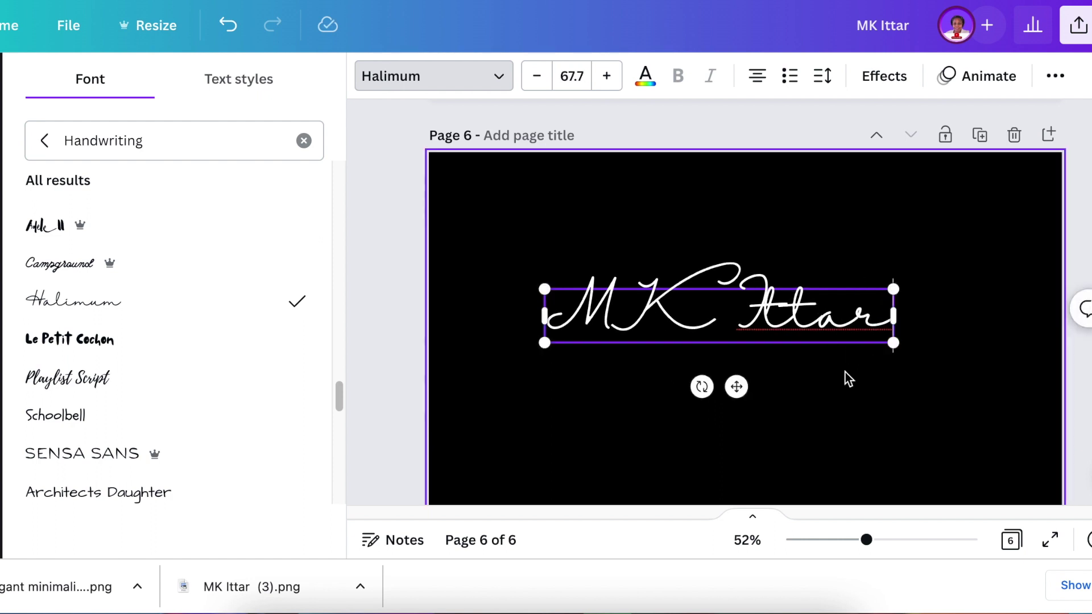
pyautogui.moveTo(832, 320); pyautogui.dragTo(848, 333)
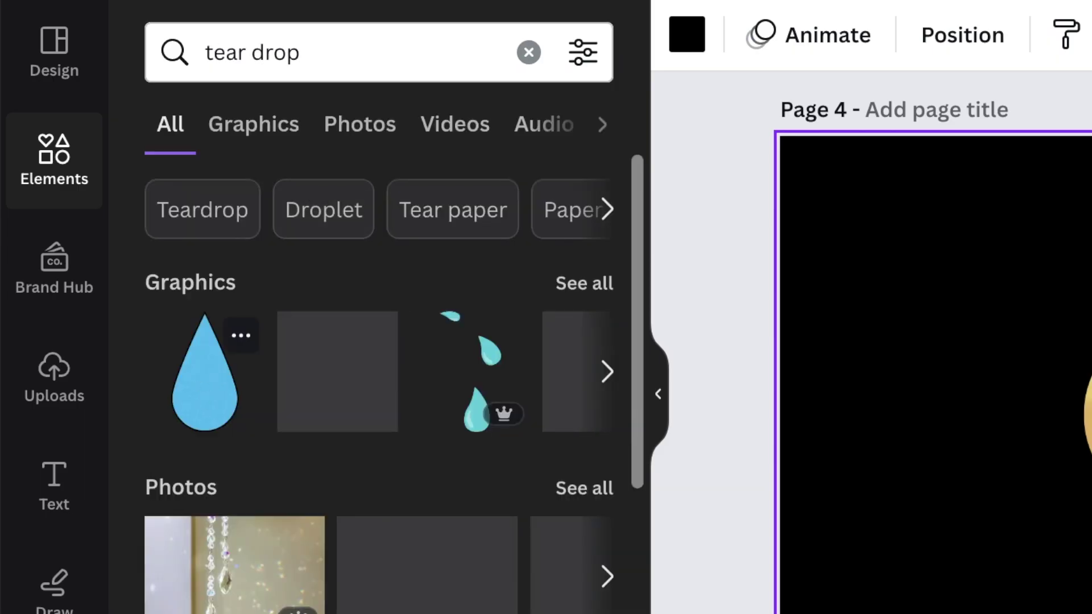
# - Add a teardrop graphic to the page and recolour it yellow
pyautogui.click(204, 373)
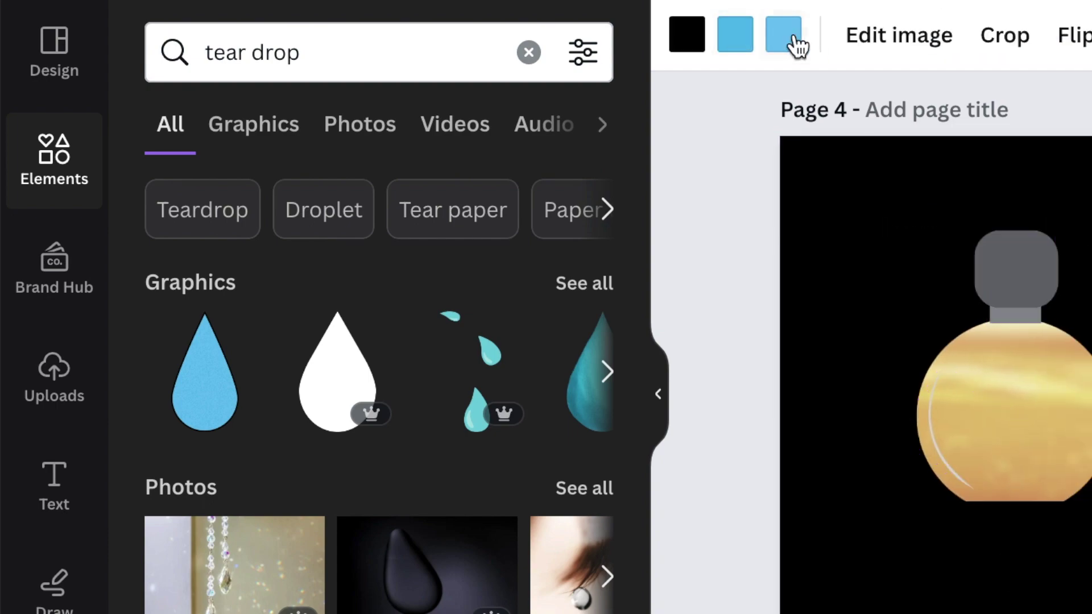
pyautogui.click(783, 36)
pyautogui.write('yellow')
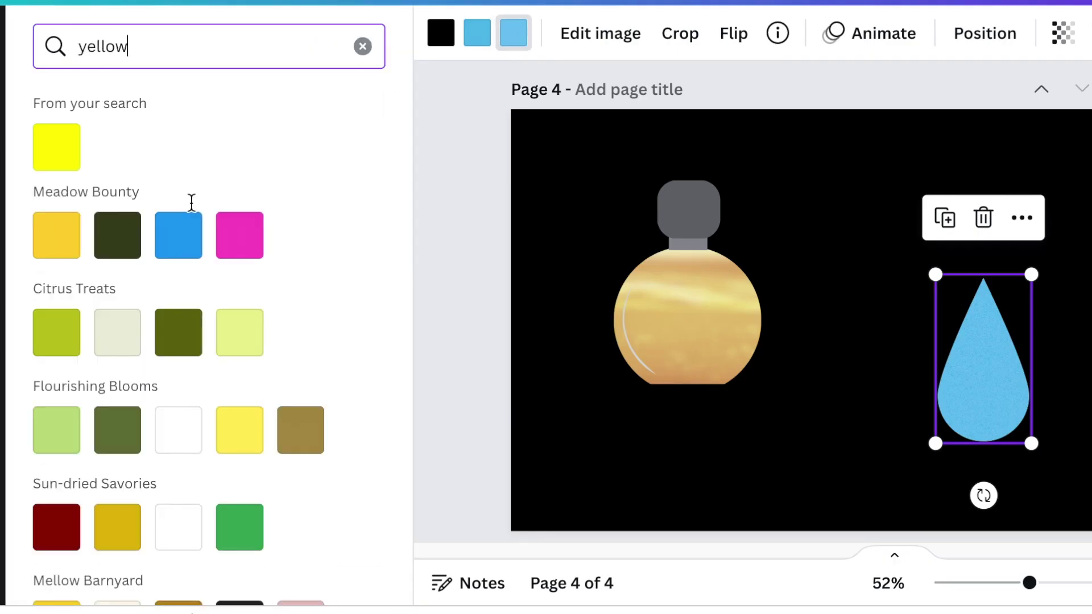
pyautogui.click(56, 234)
pyautogui.click(476, 32)
pyautogui.click(57, 235)
pyautogui.click(441, 33)
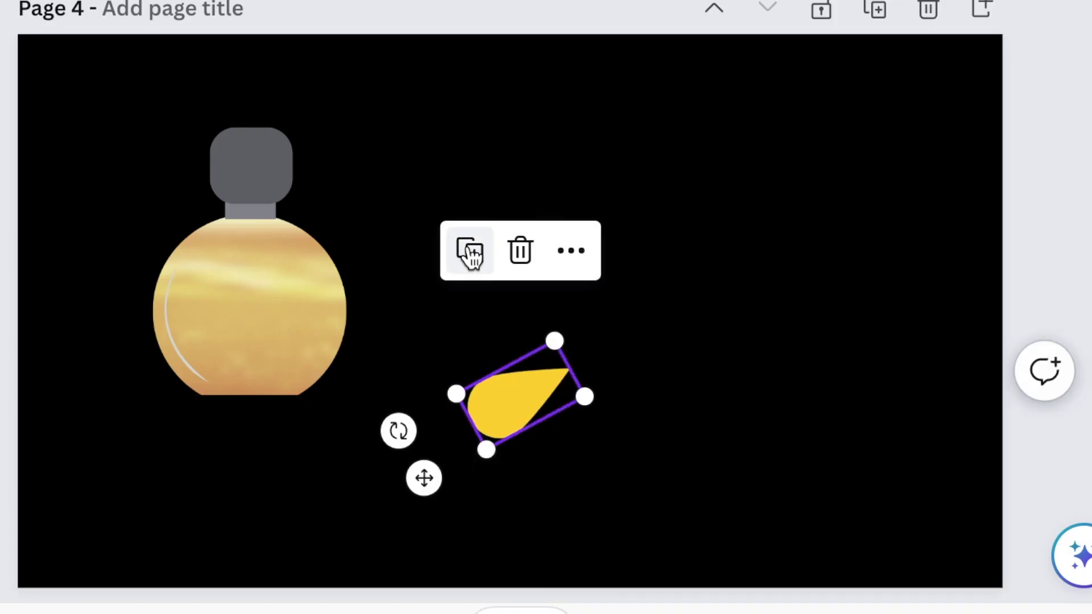
# - Duplicate the yellow teardrop twice, rotating the second and third petals into a fan
pyautogui.click(470, 253)
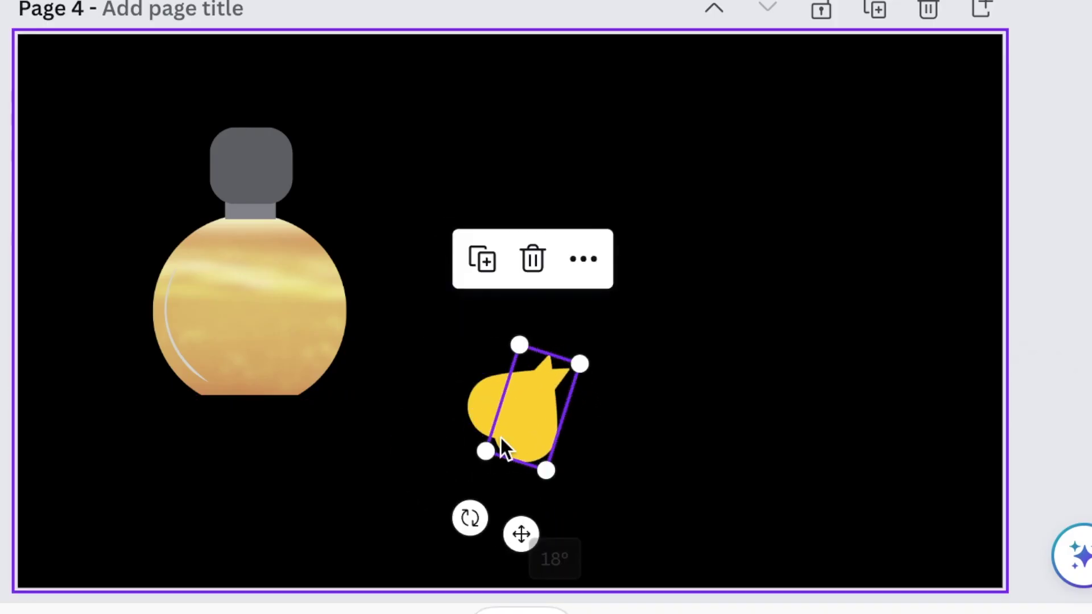
pyautogui.moveTo(424, 478); pyautogui.dragTo(575, 437)
pyautogui.moveTo(511, 542); pyautogui.dragTo(525, 551)
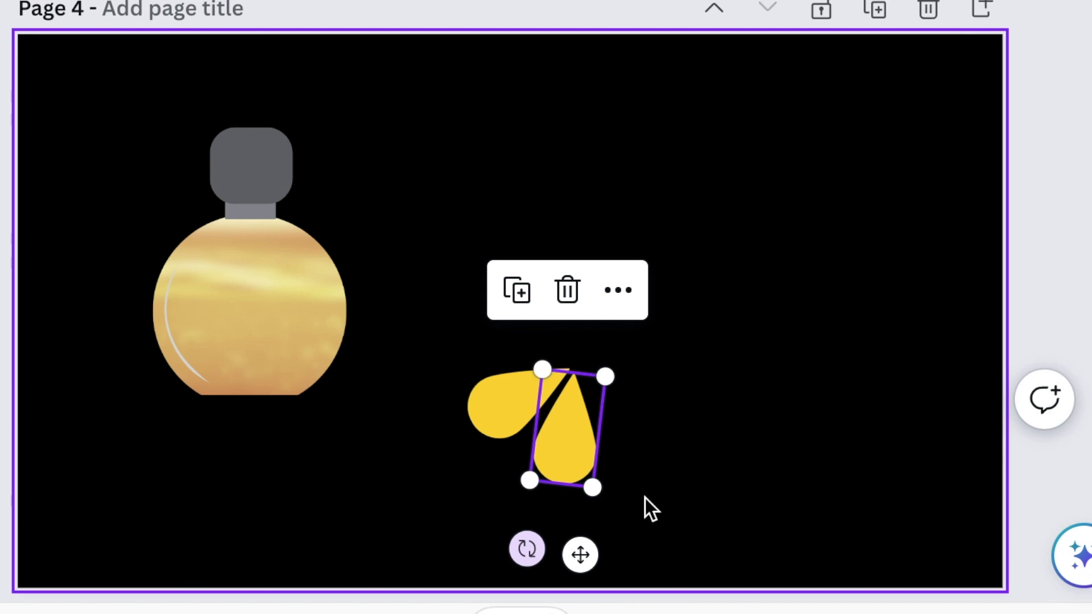
pyautogui.click(690, 474)
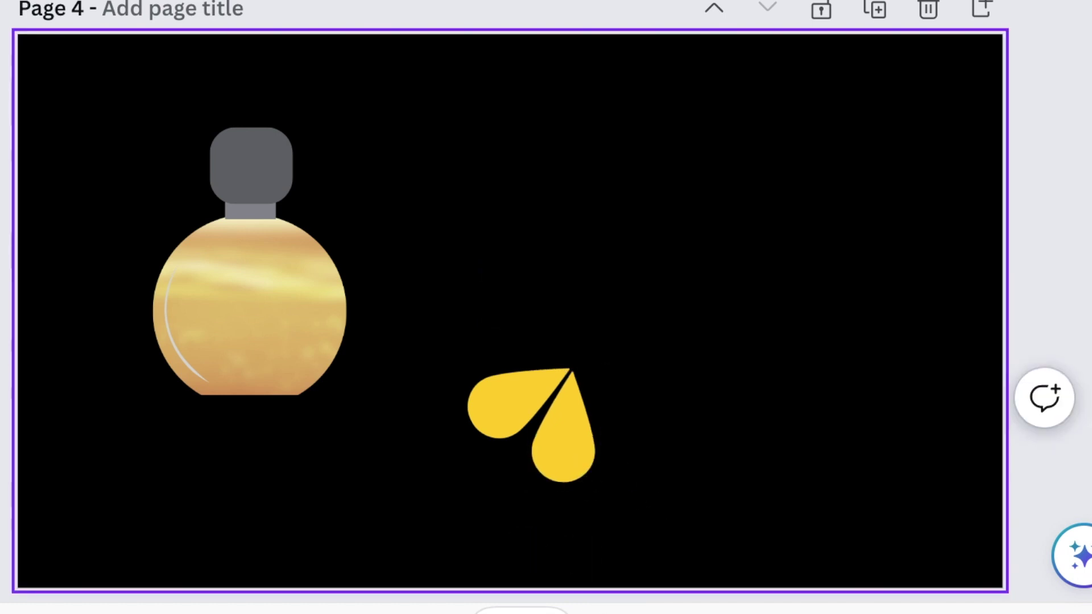
pyautogui.click(563, 427)
pyautogui.click(515, 291)
pyautogui.moveTo(580, 553)
pyautogui.mouseDown()
pyautogui.moveTo(608, 559)
pyautogui.moveTo(646, 532)
pyautogui.mouseUp()
pyautogui.moveTo(631, 461); pyautogui.dragTo(636, 435)
pyautogui.moveTo(678, 521)
pyautogui.mouseDown()
pyautogui.moveTo(702, 505)
pyautogui.moveTo(692, 522)
pyautogui.mouseUp()
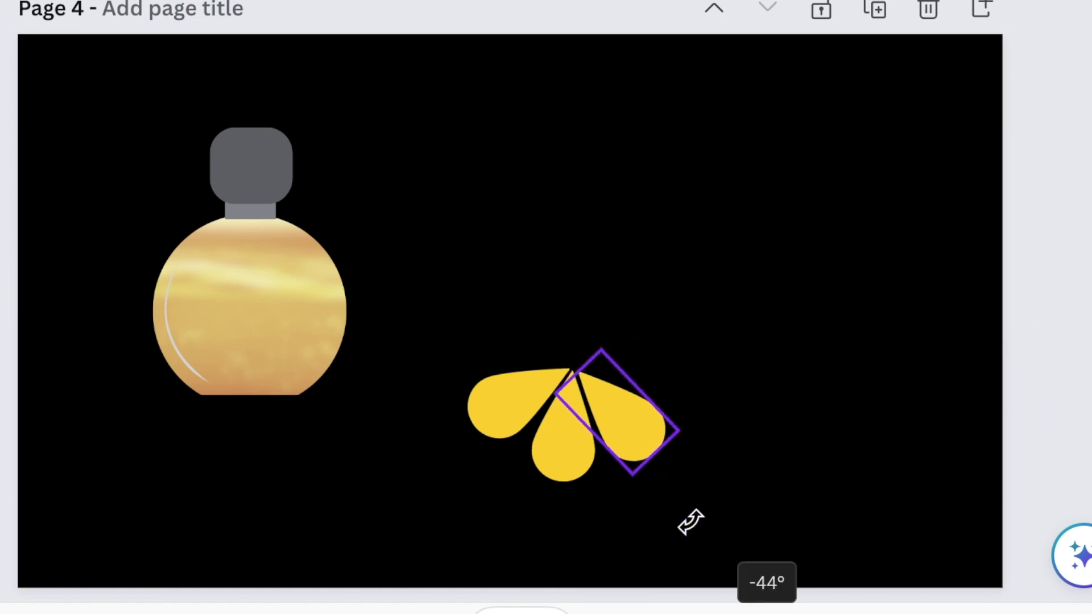
pyautogui.click(819, 520)
pyautogui.click(632, 427)
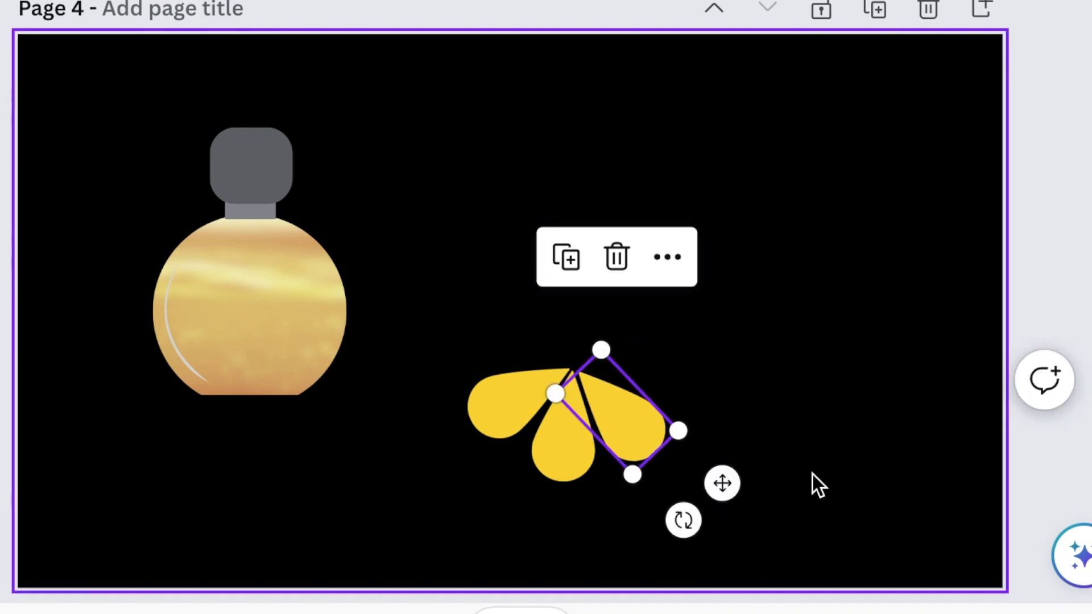
# - Copy a fourth petal, moving it up-right and rotating it beside the others
pyautogui.click(565, 257)
pyautogui.moveTo(649, 401)
pyautogui.mouseDown()
pyautogui.moveTo(767, 432)
pyautogui.moveTo(772, 366)
pyautogui.moveTo(772, 410)
pyautogui.mouseUp()
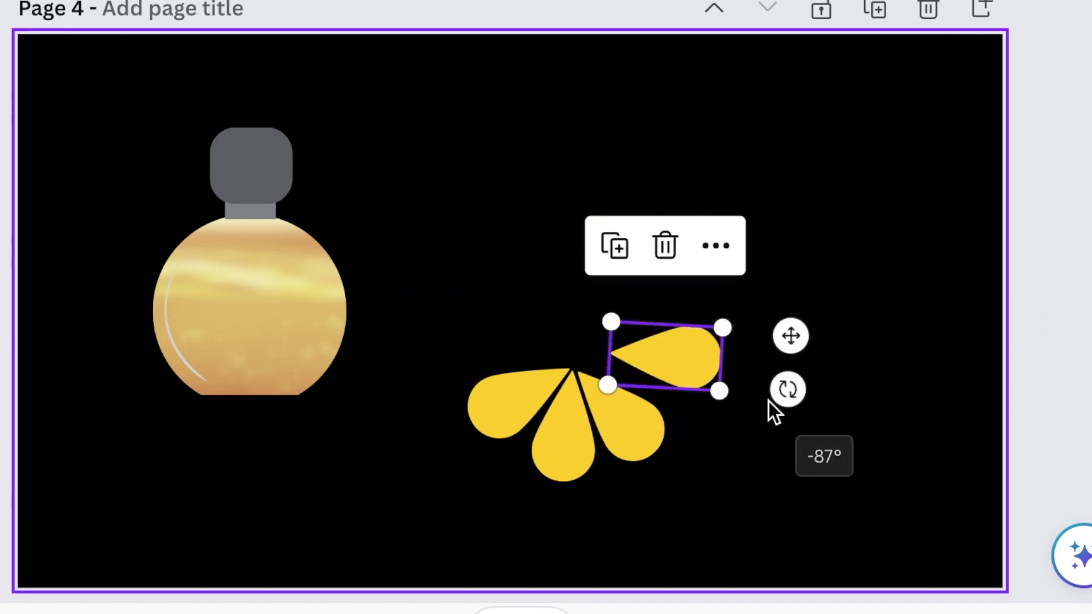
pyautogui.moveTo(790, 337); pyautogui.dragTo(767, 341)
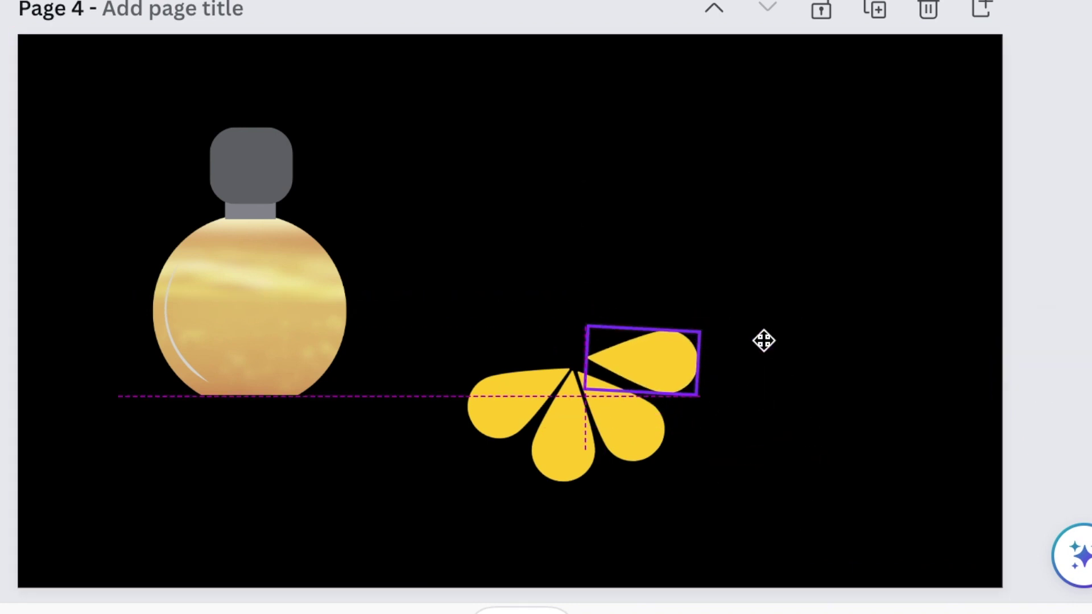
pyautogui.click(875, 416)
pyautogui.click(640, 367)
pyautogui.click(810, 442)
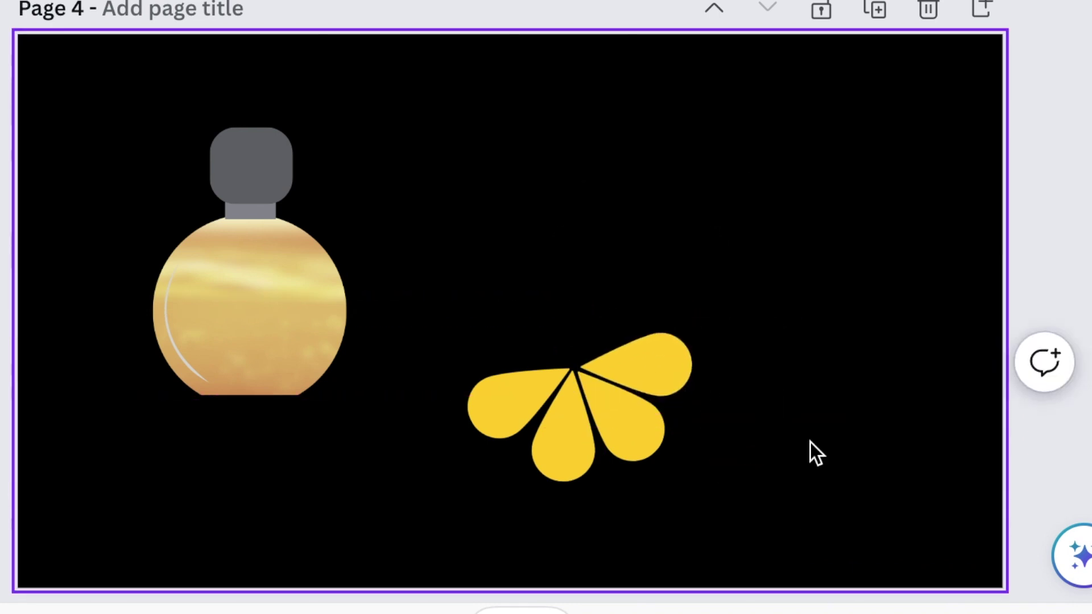
pyautogui.click(667, 368)
# - Copy a fifth petal and rotate it into the flower
pyautogui.click(586, 259)
pyautogui.moveTo(762, 337); pyautogui.dragTo(742, 201)
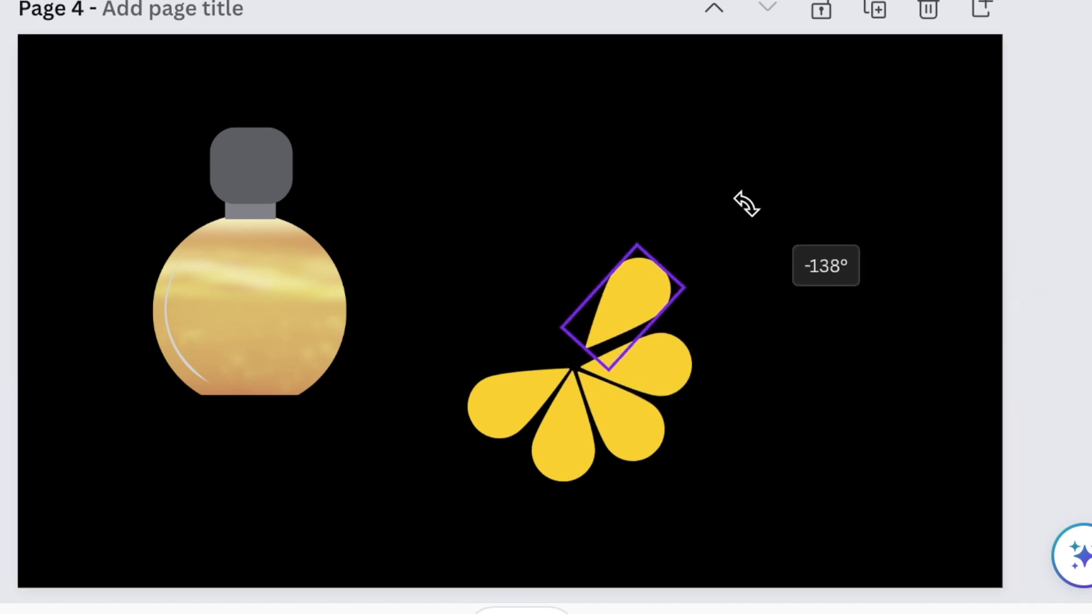
pyautogui.moveTo(564, 221); pyautogui.dragTo(558, 227)
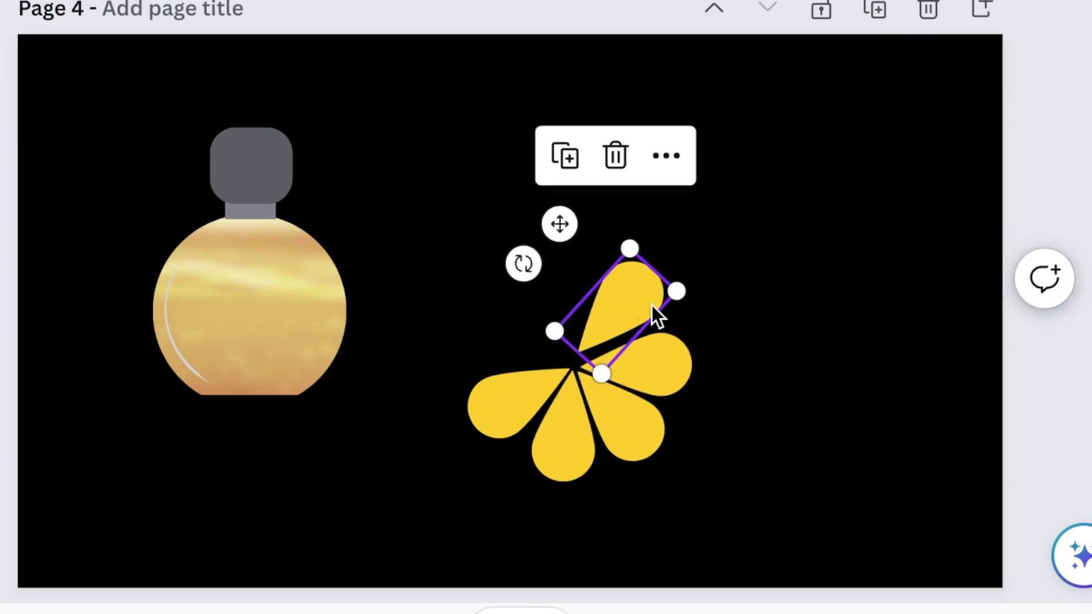
pyautogui.click(788, 298)
pyautogui.click(652, 305)
pyautogui.click(694, 326)
# - Add a sixth petal, nearly upright, at the top of the flower
pyautogui.click(624, 324)
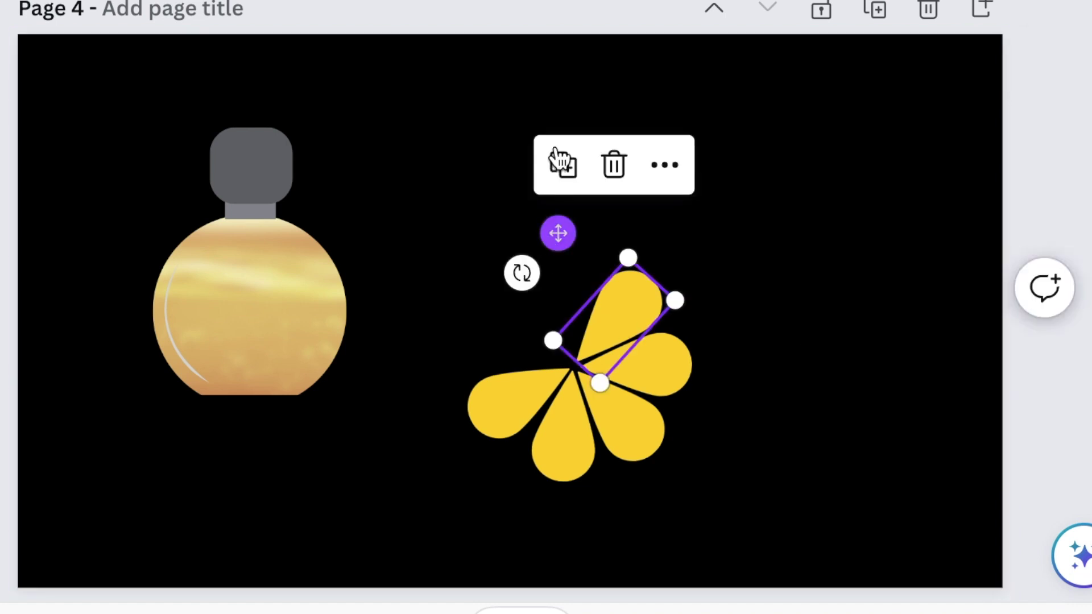
pyautogui.moveTo(636, 321); pyautogui.dragTo(563, 285)
pyautogui.moveTo(487, 209); pyautogui.dragTo(504, 269)
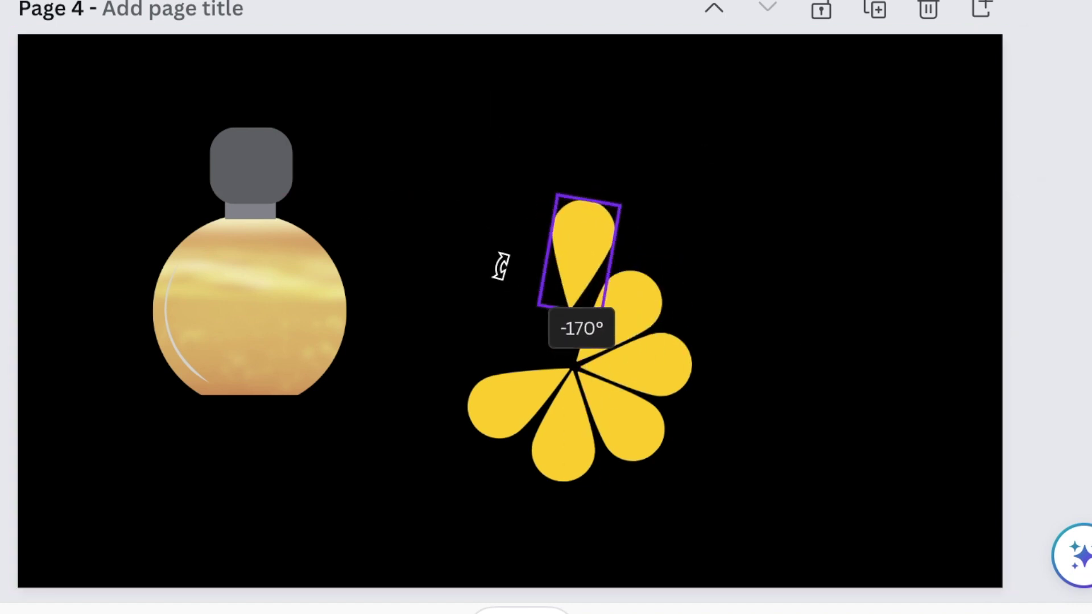
pyautogui.moveTo(483, 215); pyautogui.dragTo(477, 251)
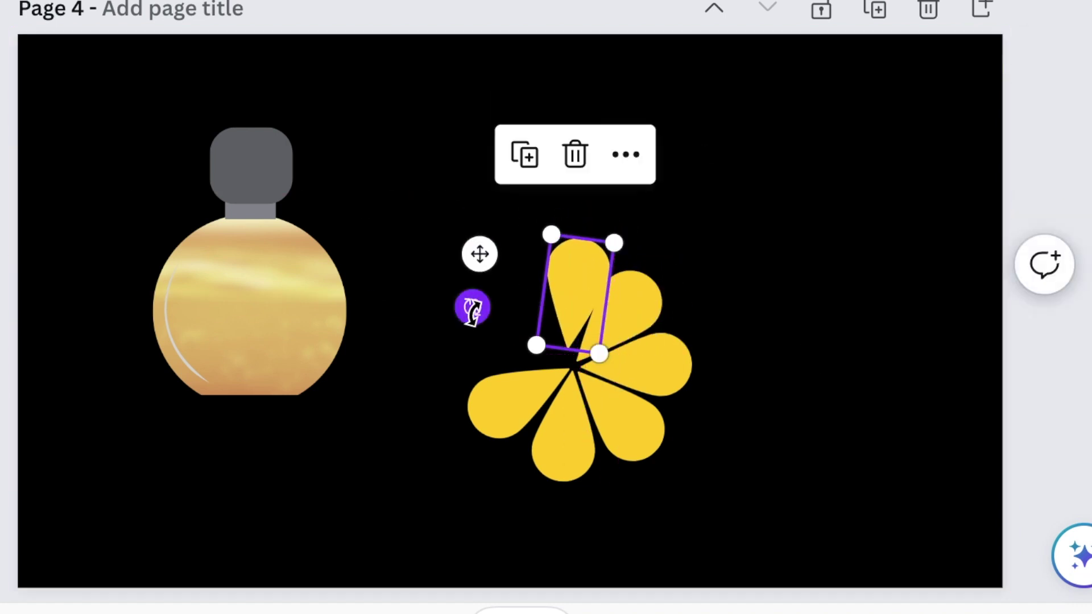
pyautogui.moveTo(468, 325); pyautogui.dragTo(465, 335)
pyautogui.moveTo(561, 281); pyautogui.dragTo(561, 290)
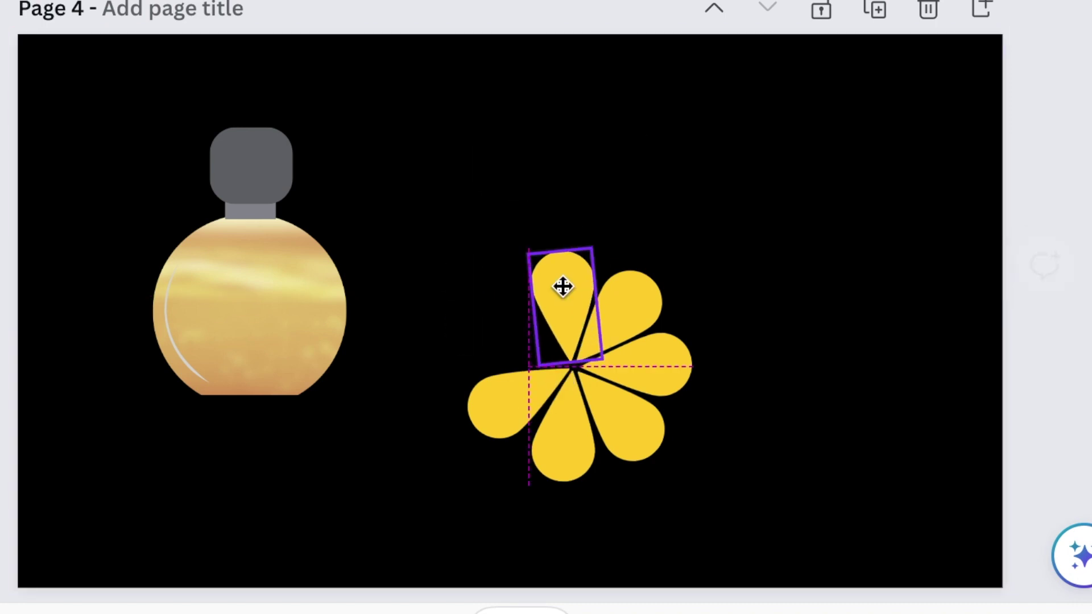
pyautogui.click(768, 385)
# - Move the lower-left petal up-left and rotate it to fill the gap
pyautogui.click(504, 402)
pyautogui.moveTo(504, 461); pyautogui.dragTo(408, 430)
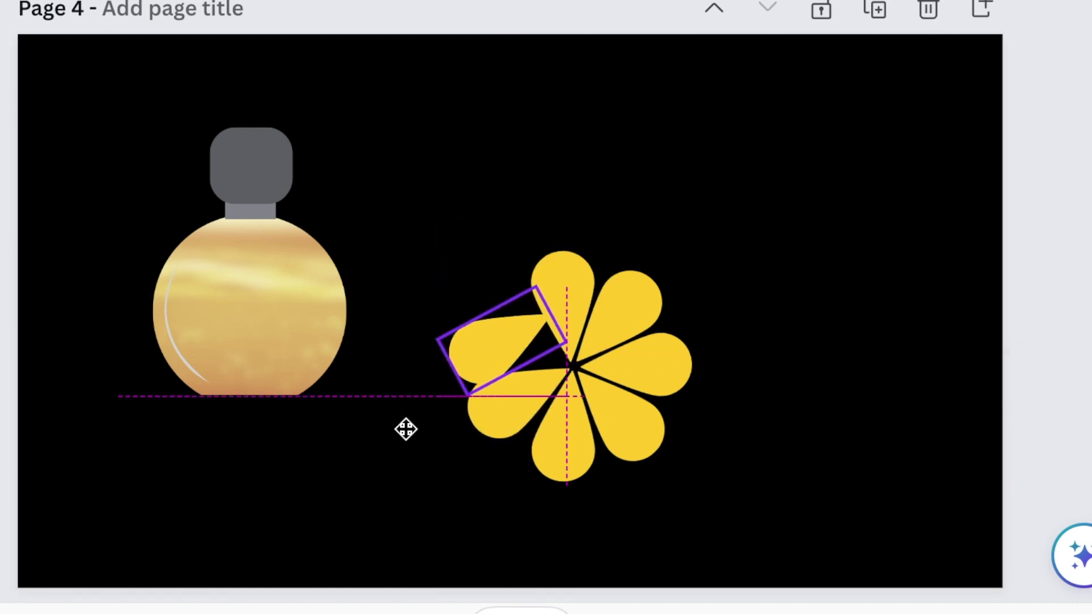
pyautogui.moveTo(407, 324)
pyautogui.mouseDown()
pyautogui.moveTo(460, 322)
pyautogui.moveTo(452, 333)
pyautogui.moveTo(389, 322)
pyautogui.mouseUp()
pyautogui.click(768, 256)
# - Rotate and nudge the top petal, then tilt the upper-right petal slightly
pyautogui.click(564, 308)
pyautogui.moveTo(466, 345); pyautogui.dragTo(462, 358)
pyautogui.moveTo(561, 286); pyautogui.dragTo(557, 283)
pyautogui.click(768, 171)
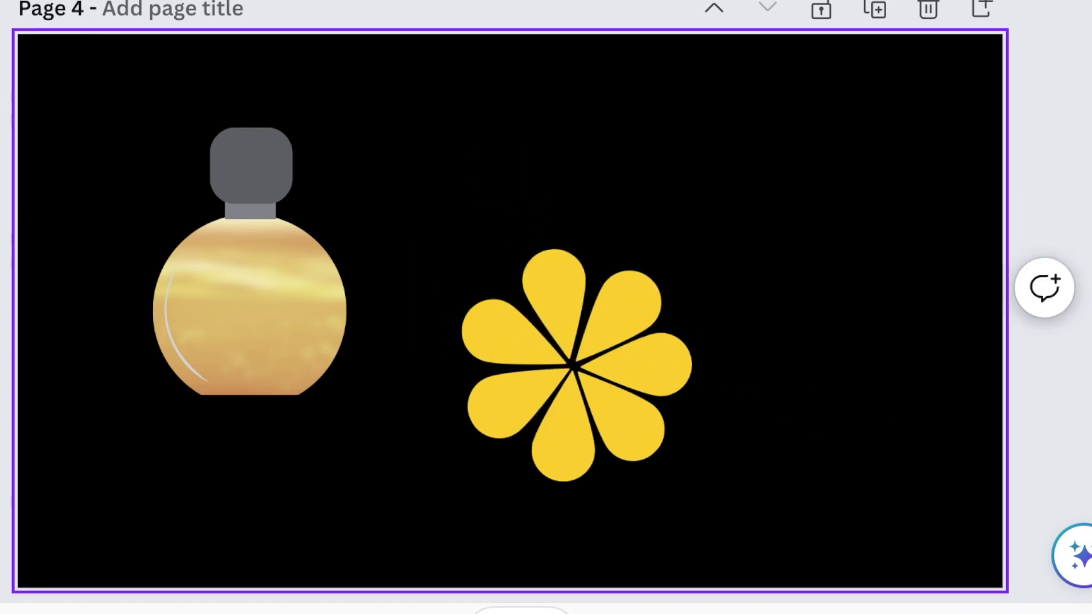
pyautogui.click(607, 298)
pyautogui.moveTo(513, 274); pyautogui.dragTo(516, 280)
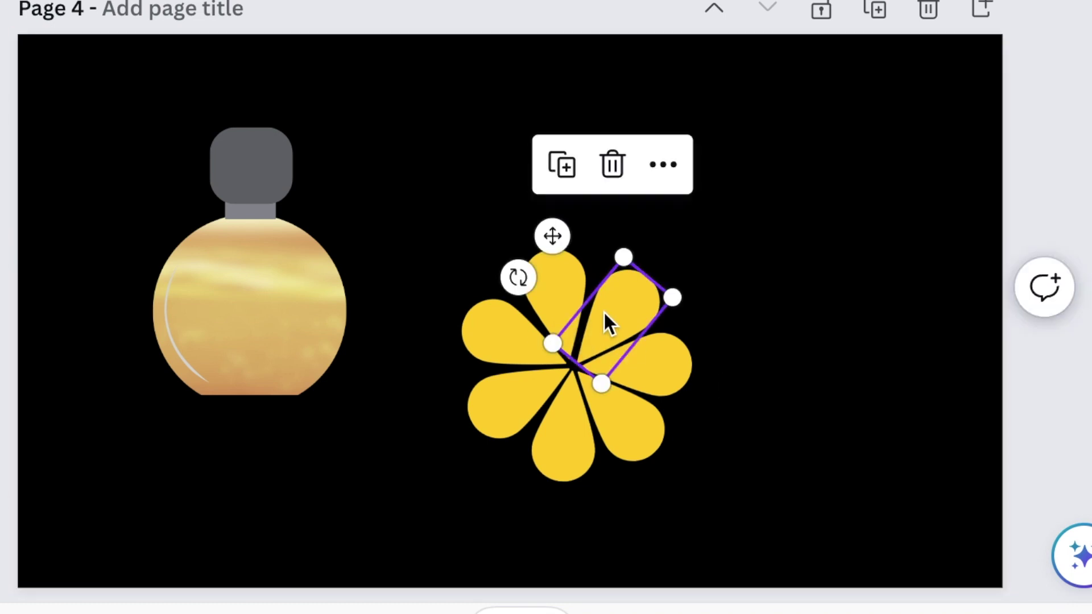
# - Fine-tune the top petal's rotation and check the remaining petals' placement
pyautogui.click(768, 469)
pyautogui.click(572, 316)
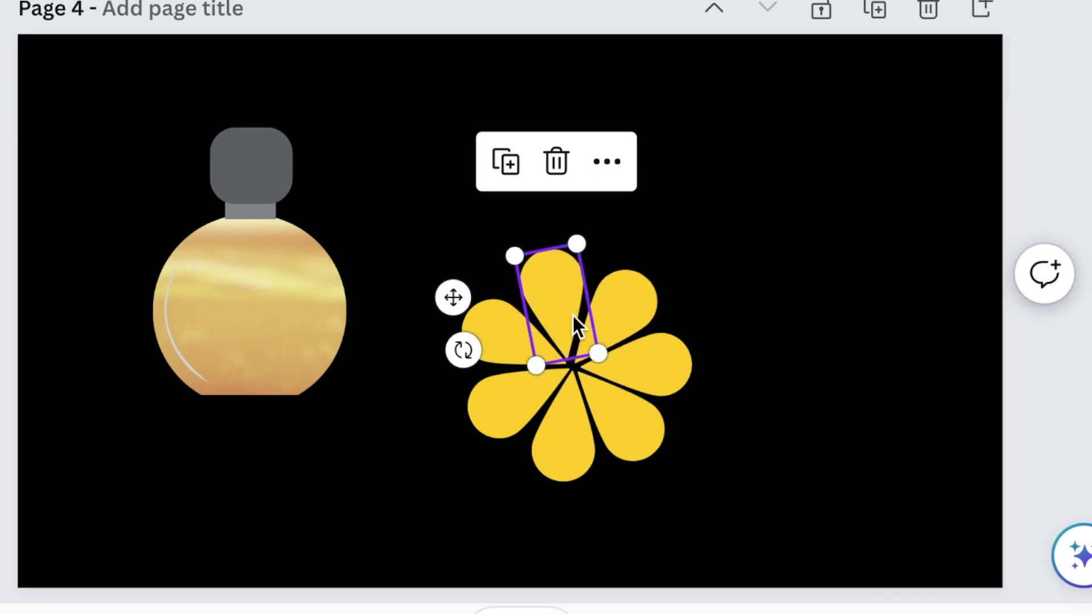
pyautogui.moveTo(462, 350); pyautogui.dragTo(465, 354)
pyautogui.click(640, 464)
pyautogui.click(547, 402)
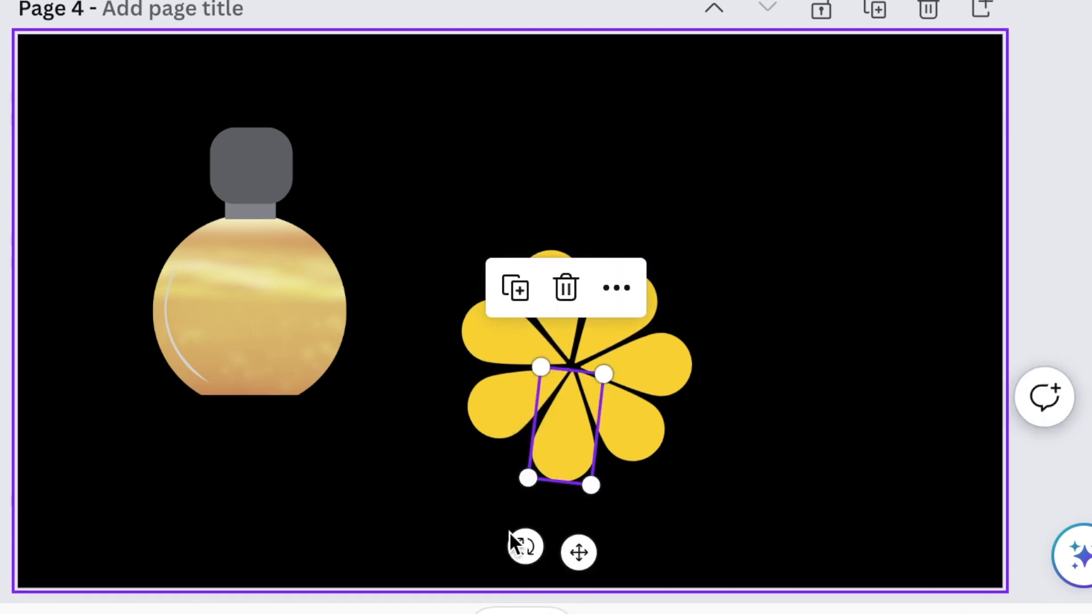
pyautogui.click(722, 511)
pyautogui.click(481, 337)
# - Group all the petals into one flower, shrink it and move it beside the bottle
pyautogui.moveTo(902, 262); pyautogui.dragTo(404, 537)
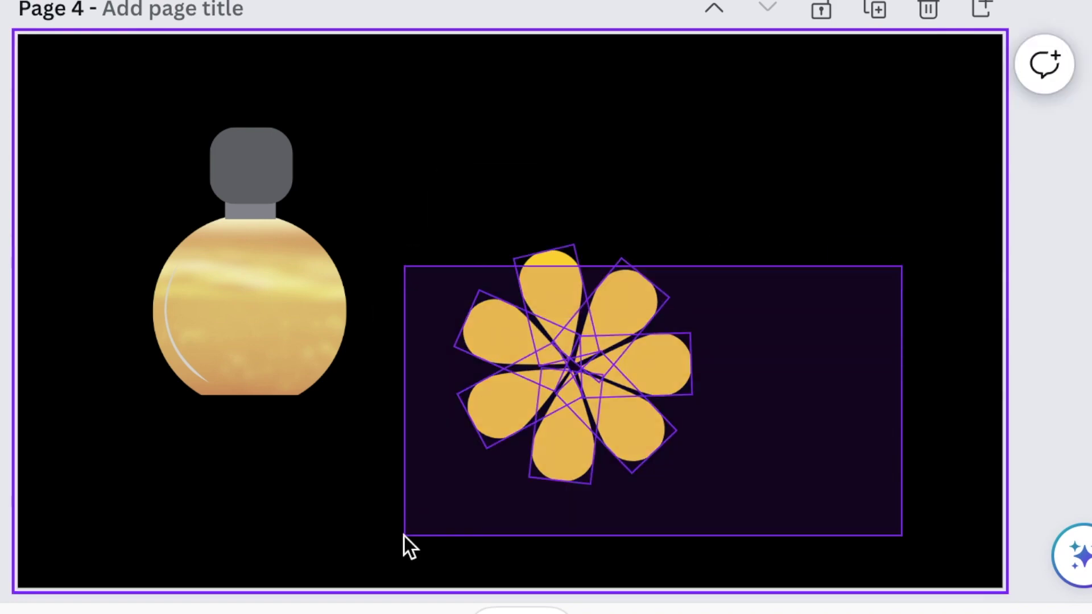
pyautogui.click(487, 171)
pyautogui.moveTo(693, 486); pyautogui.dragTo(522, 314)
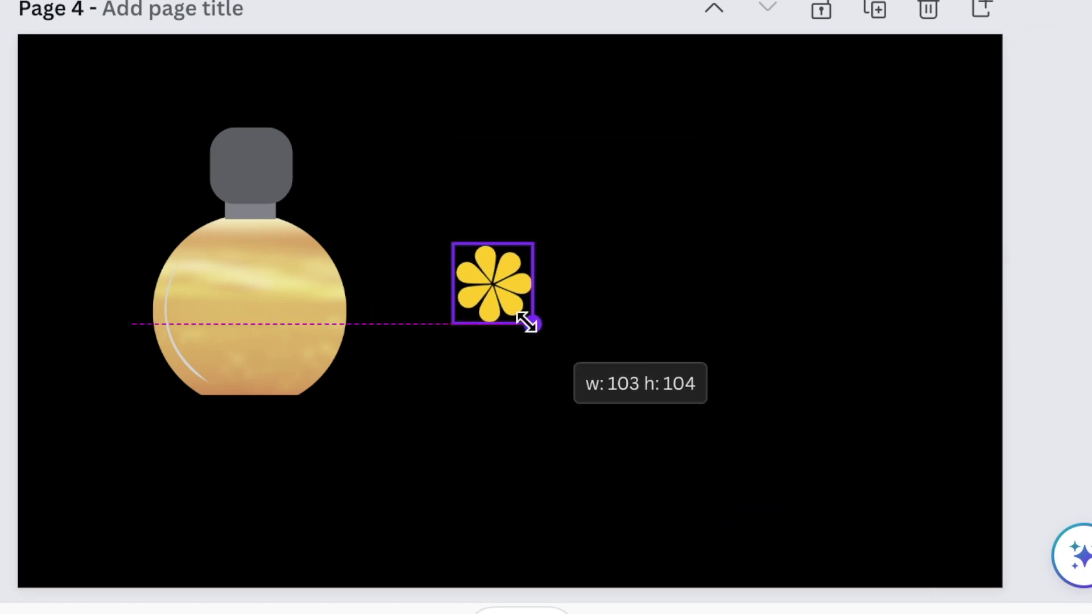
pyautogui.moveTo(512, 381); pyautogui.dragTo(393, 467)
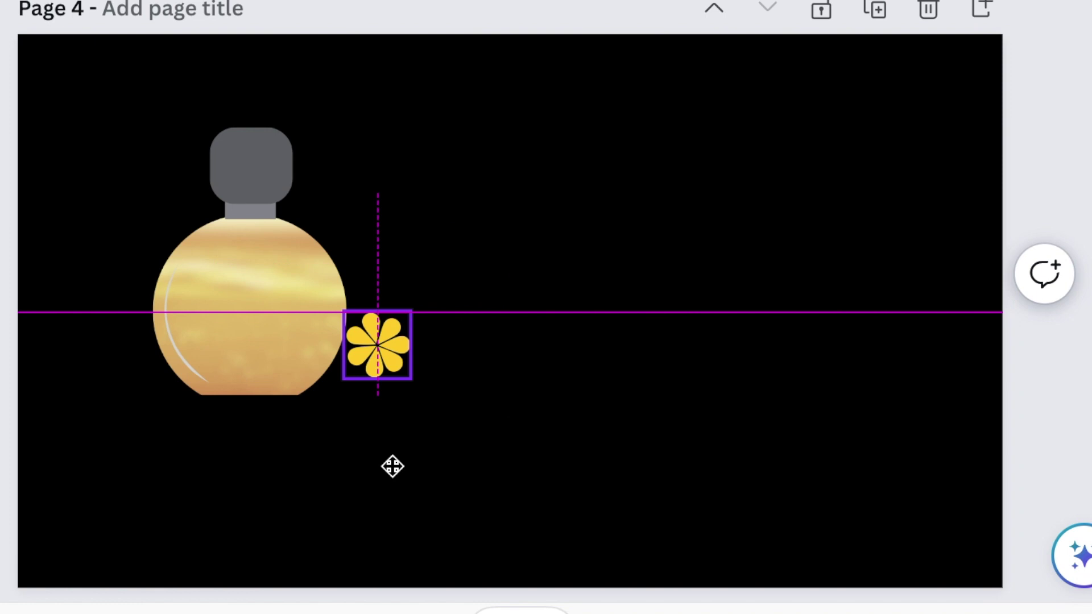
pyautogui.click(748, 444)
# - Add a tiny circle on the flower's centre and place the flower after MK Ittar
pyautogui.press('c')
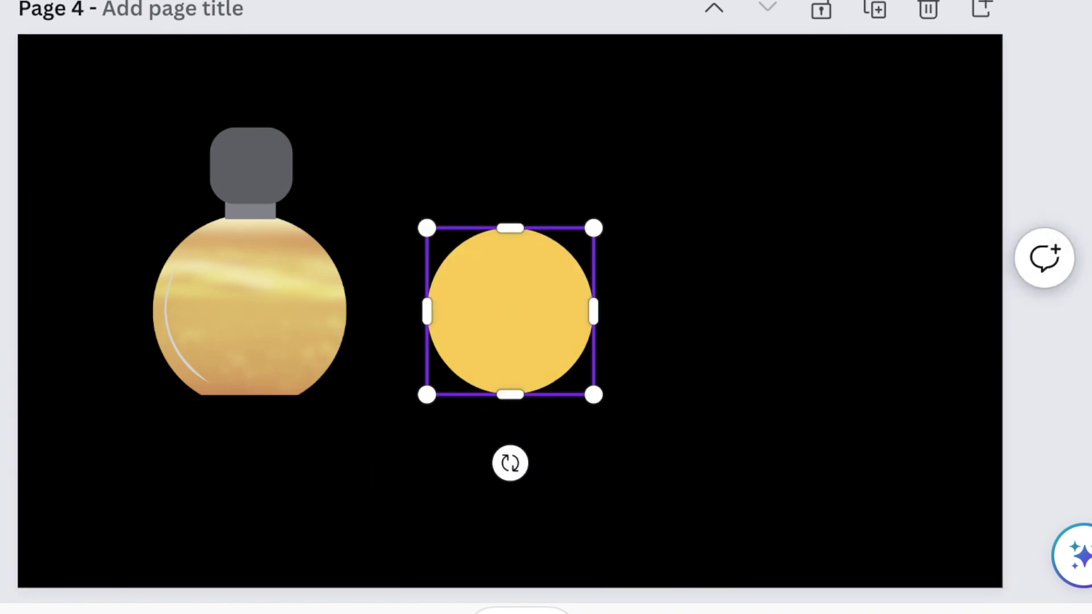
pyautogui.moveTo(595, 395); pyautogui.dragTo(521, 315)
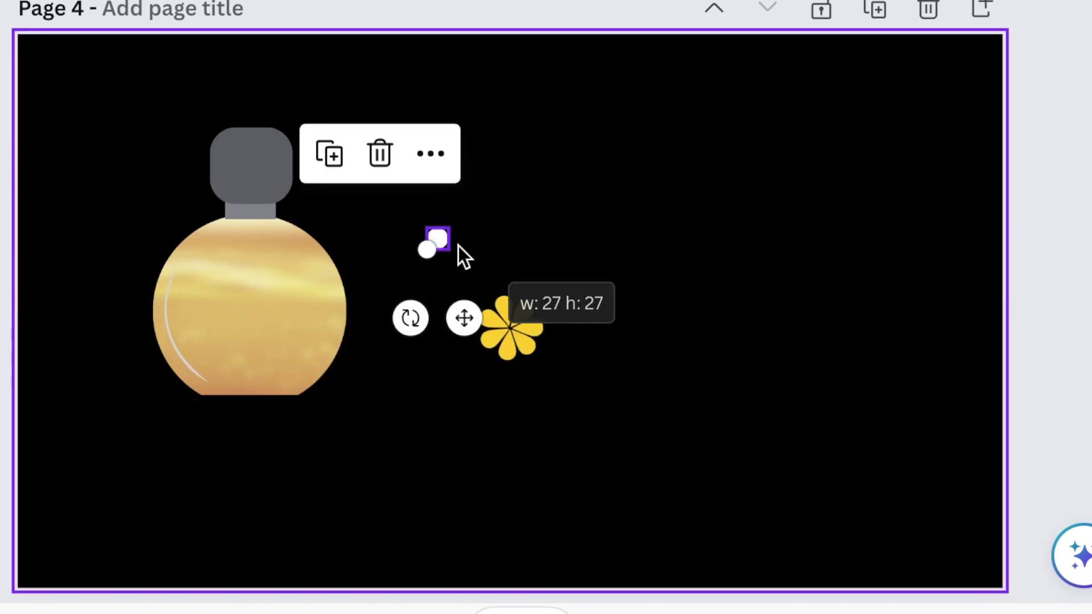
pyautogui.moveTo(467, 275); pyautogui.dragTo(548, 407)
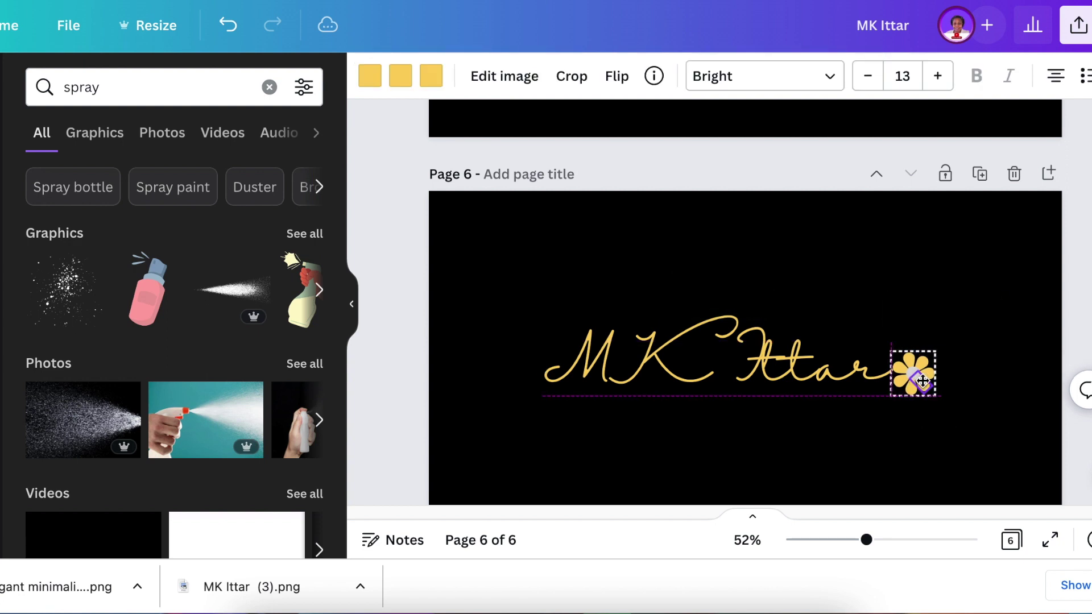
pyautogui.moveTo(915, 378); pyautogui.dragTo(915, 379)
pyautogui.click(920, 428)
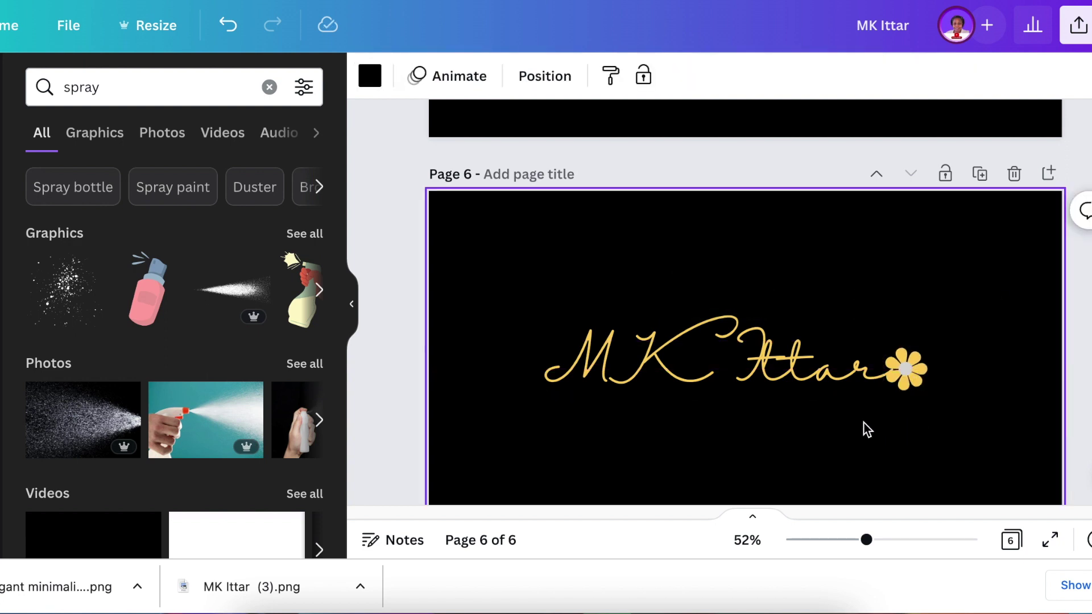
pyautogui.click(907, 390)
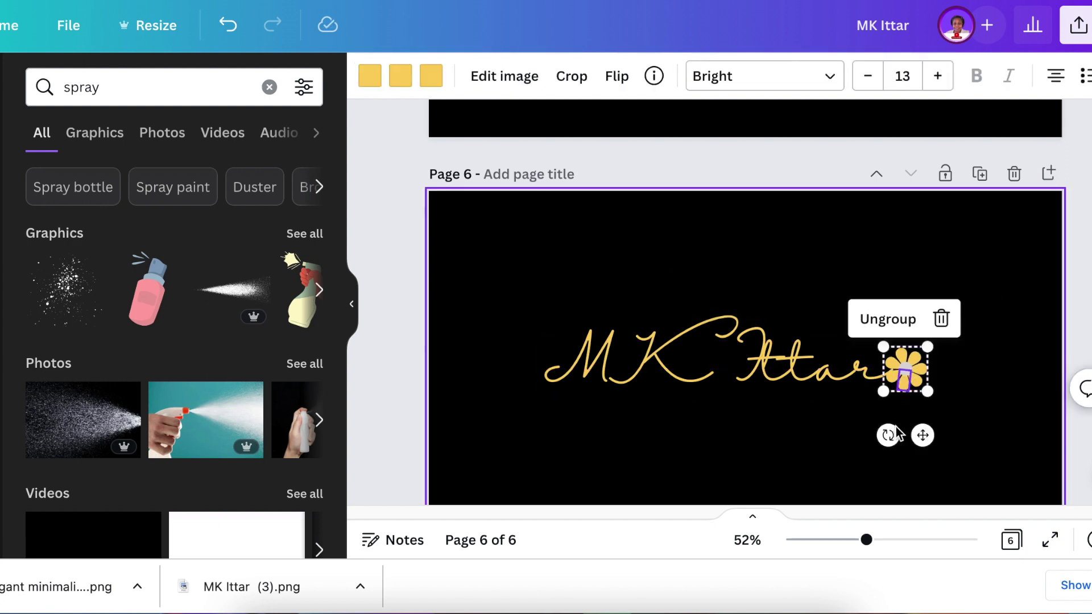
# - Set the OIL-BASED PERFUMES tagline in Hammersmith One, enlarged with wider letter spacing
pyautogui.click(749, 426)
pyautogui.click(744, 379)
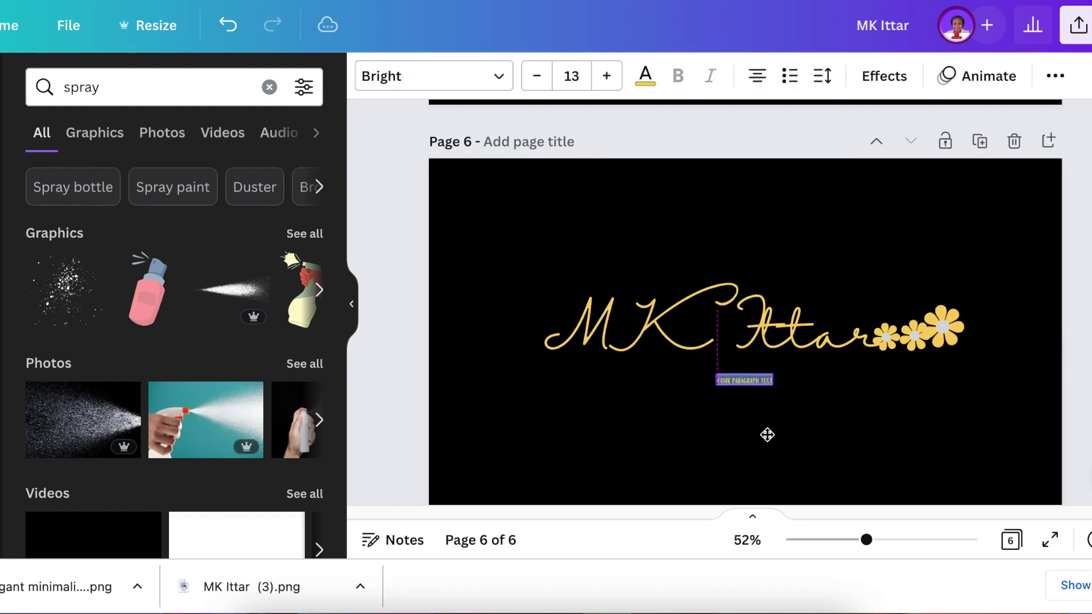
pyautogui.click(433, 76)
pyautogui.click(303, 141)
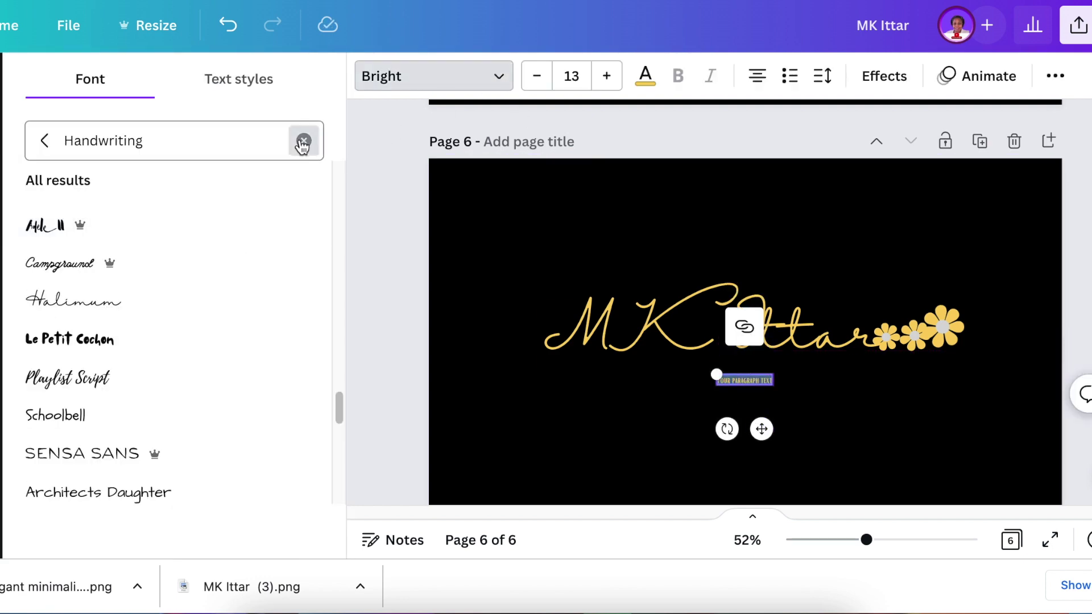
pyautogui.write('hammer')
pyautogui.click(146, 240)
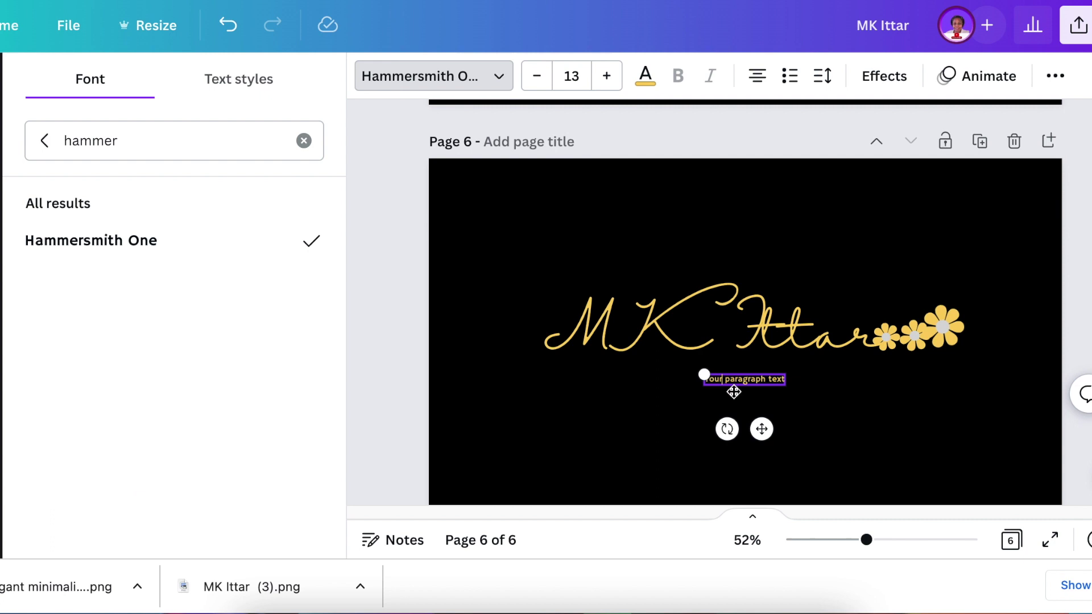
pyautogui.press('BackSpace')
pyautogui.write('OIL-BASED PERFUMES')
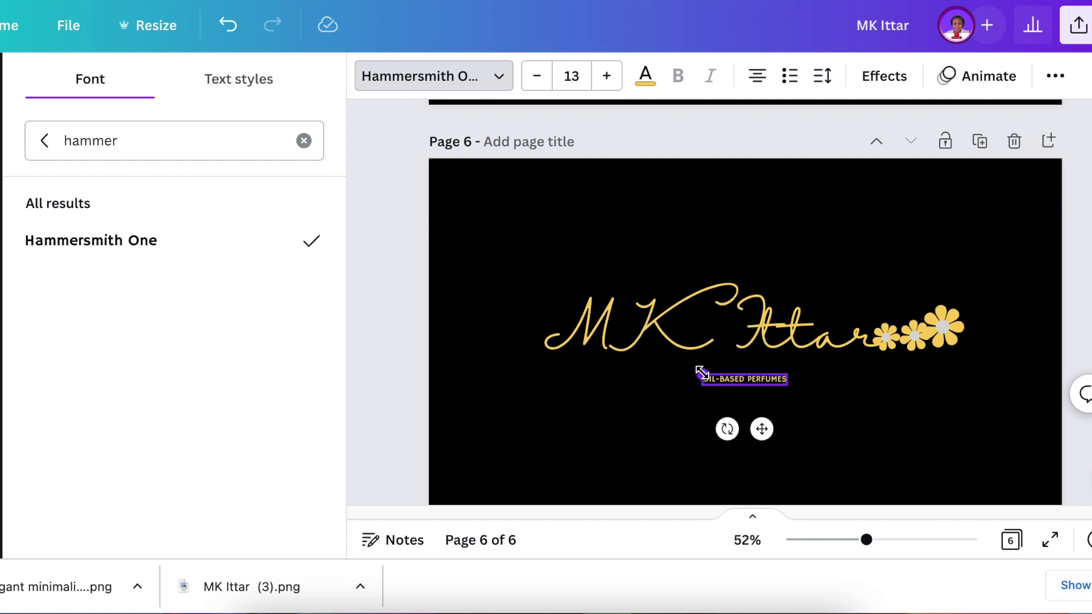
pyautogui.moveTo(706, 376); pyautogui.dragTo(643, 366)
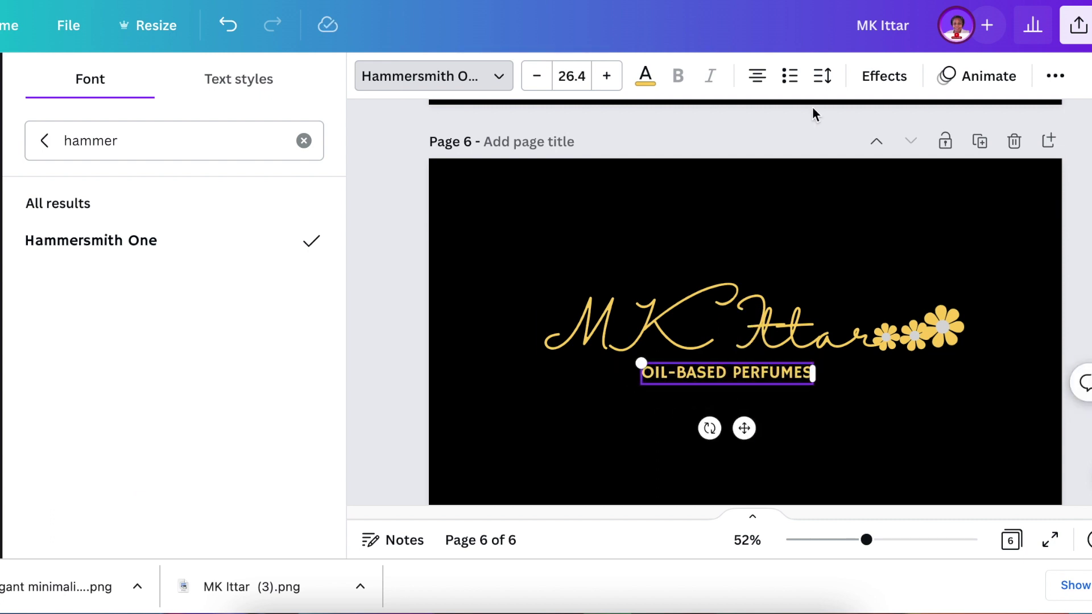
pyautogui.click(823, 77)
pyautogui.moveTo(886, 160); pyautogui.dragTo(924, 160)
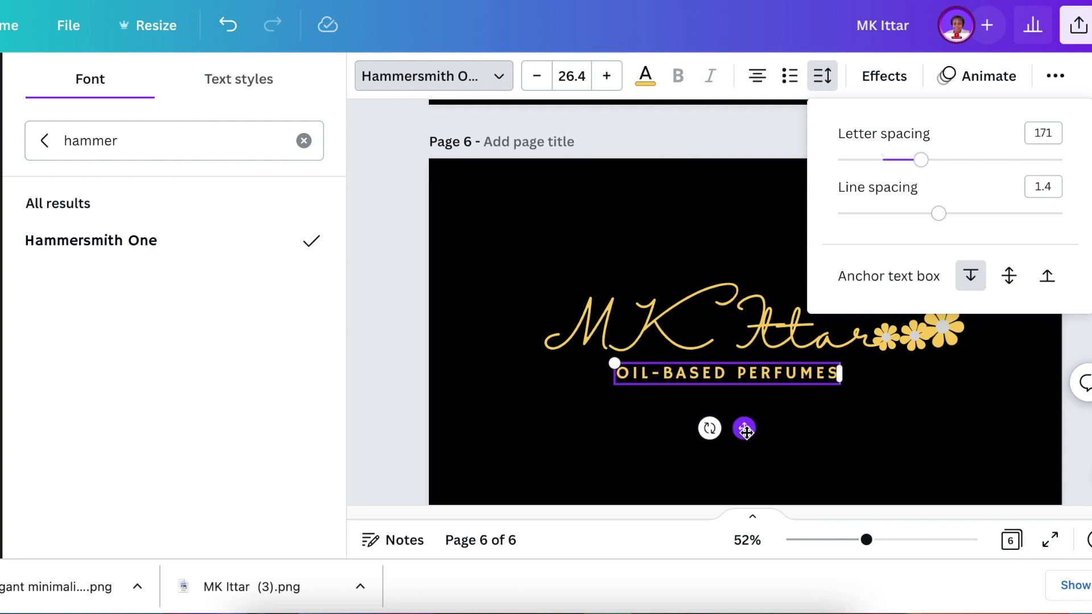
pyautogui.click(868, 461)
# - Download Page 6 as a PNG image
pyautogui.click(1079, 24)
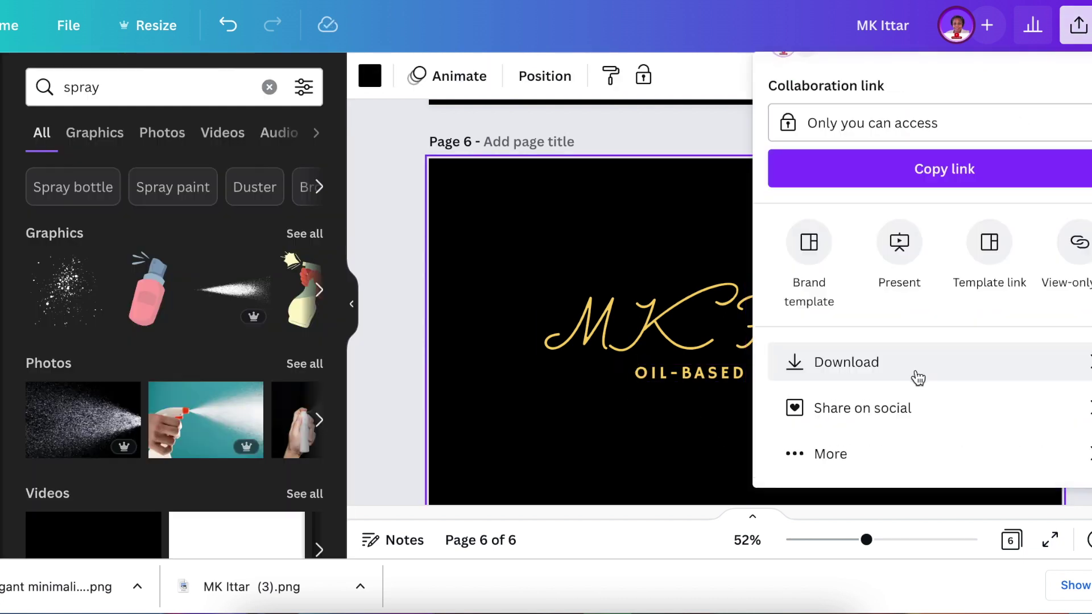
pyautogui.click(916, 379)
pyautogui.click(926, 374)
pyautogui.scroll(-3, 983, 212)
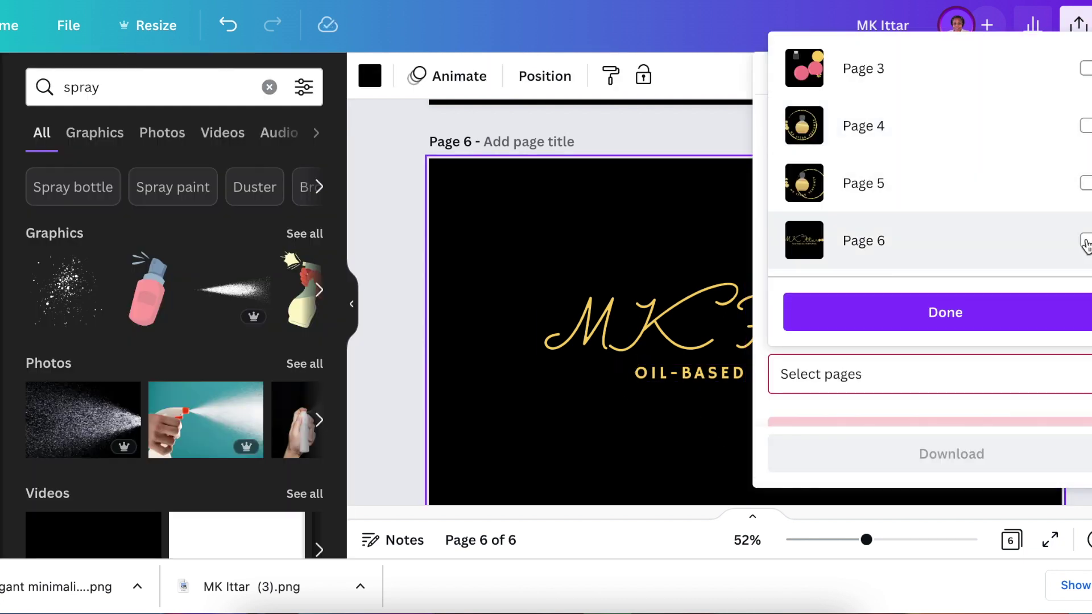
pyautogui.click(1085, 242)
pyautogui.click(946, 313)
pyautogui.click(975, 460)
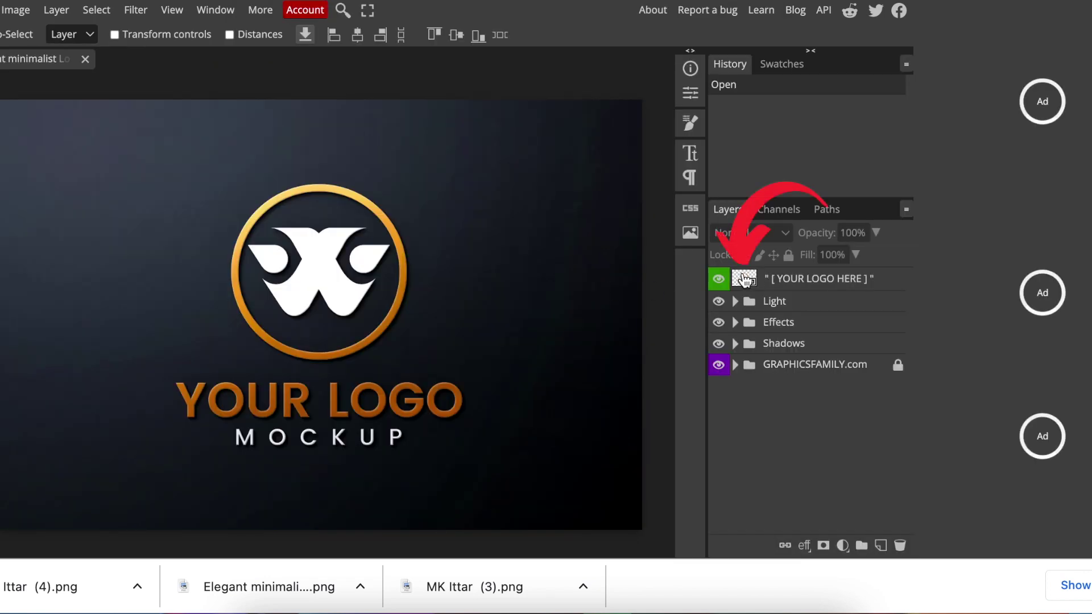
# - Hide the GraphicsFamily placeholder and place MK Ittar (4).png into the smart object
pyautogui.doubleClick(745, 279)
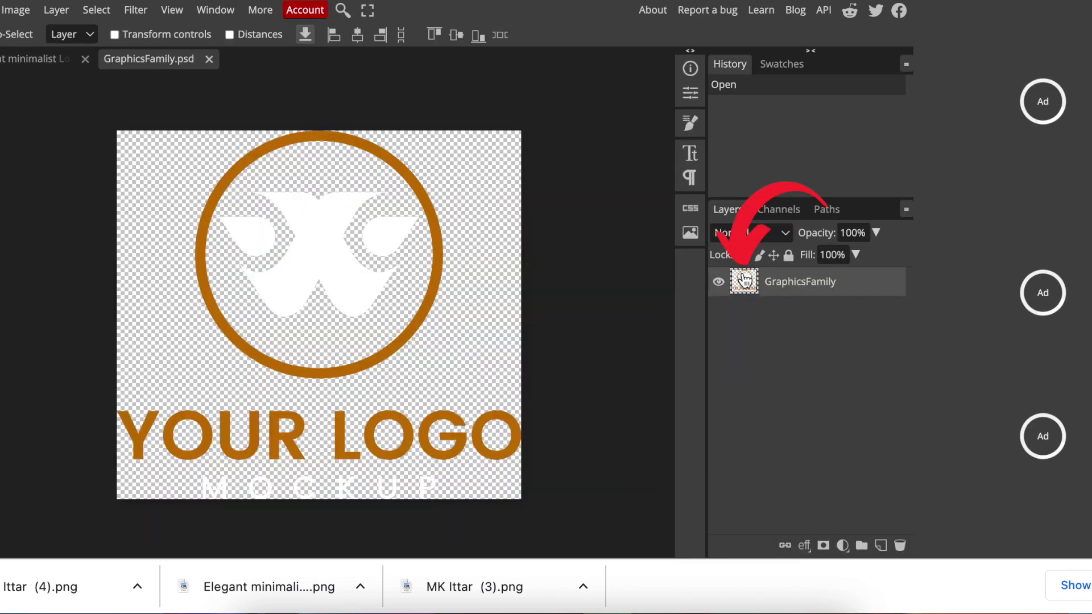
pyautogui.click(719, 283)
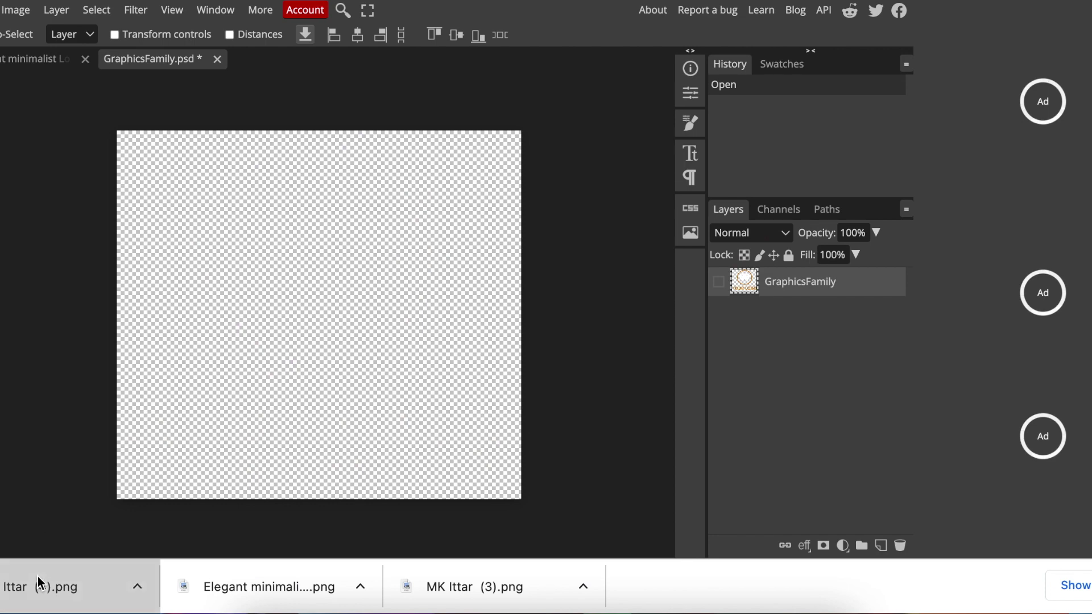
pyautogui.moveTo(41, 586); pyautogui.dragTo(261, 434)
pyautogui.moveTo(165, 417); pyautogui.dragTo(101, 464)
# - Enlarge and position the MK Ittar logo, then return to the Elegant minimalist mockup
pyautogui.moveTo(546, 192); pyautogui.dragTo(582, 173)
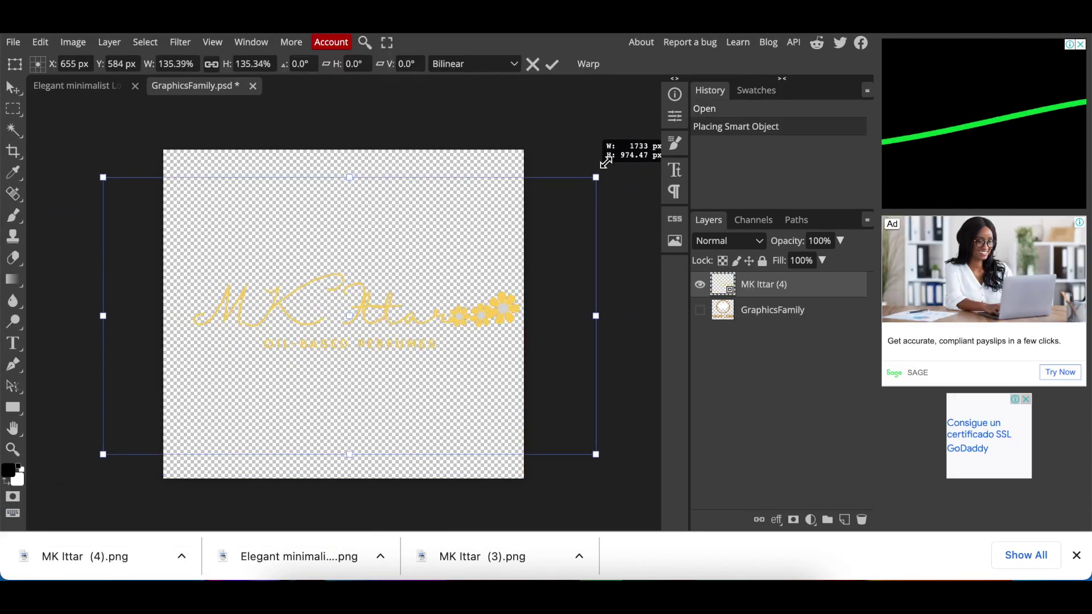
pyautogui.moveTo(432, 404); pyautogui.dragTo(433, 405)
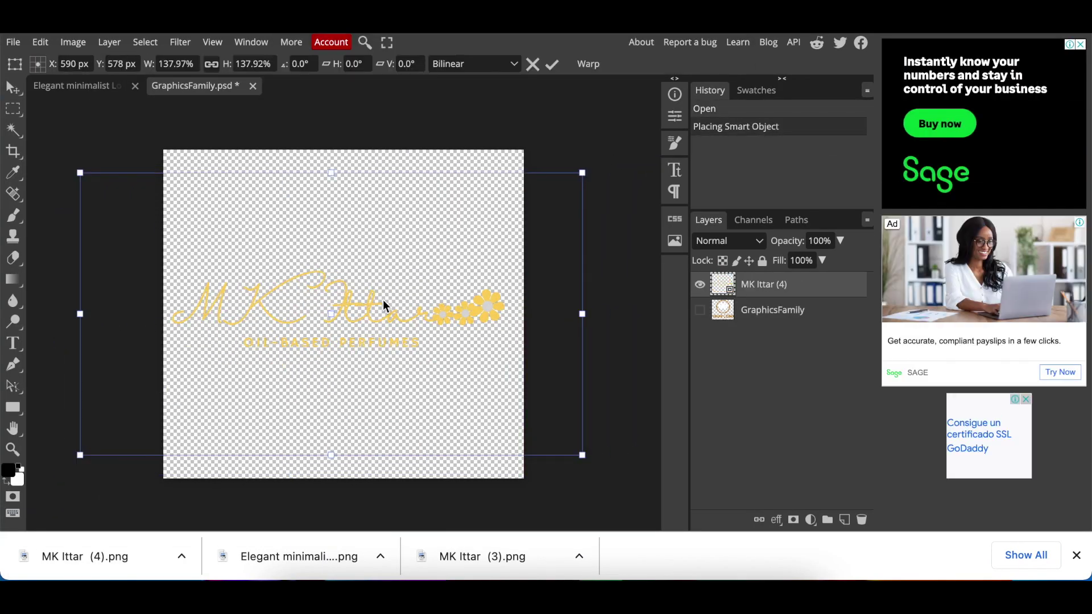
pyautogui.press('Return')
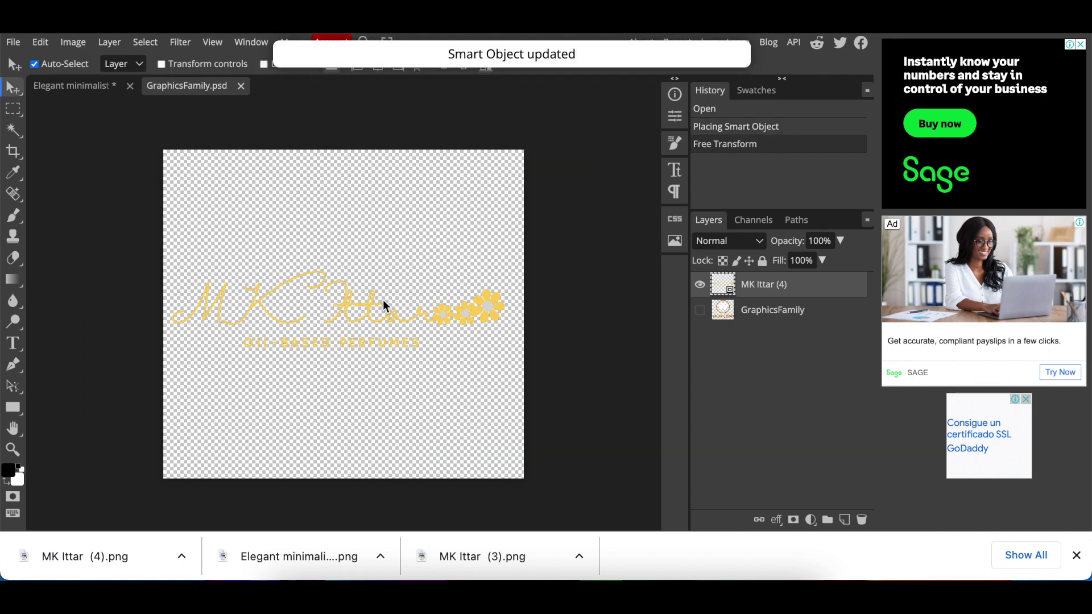
pyautogui.click(88, 86)
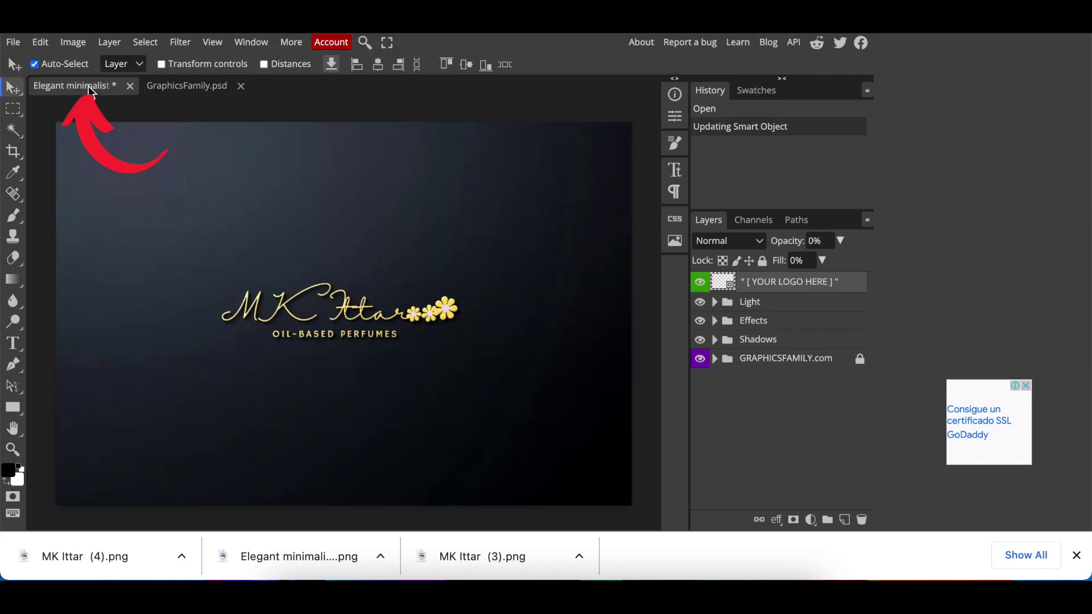